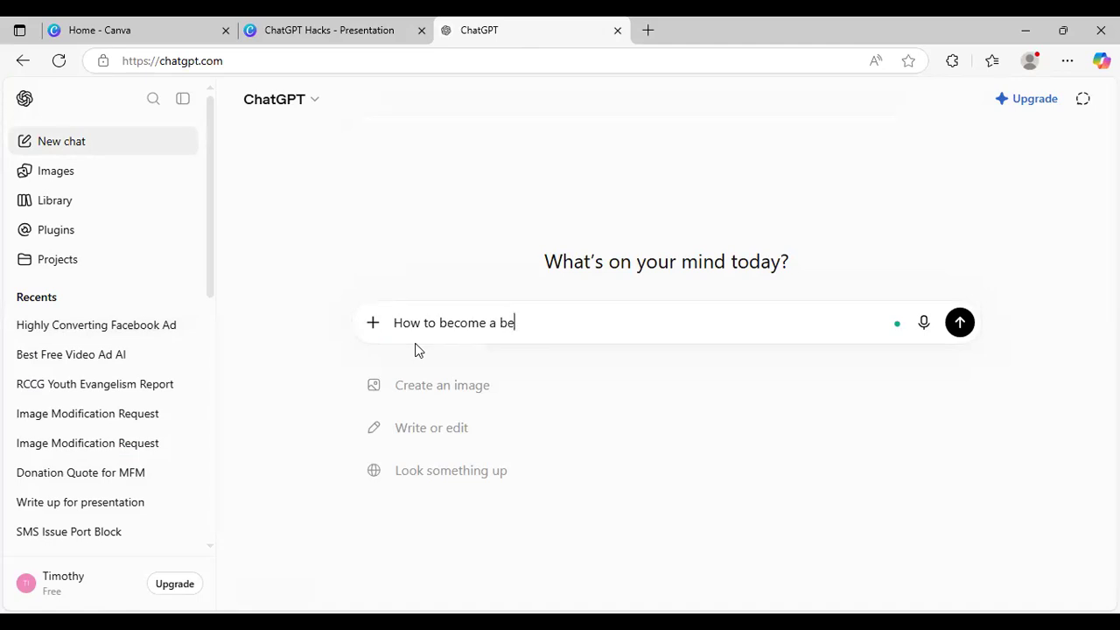
# Complete the prompt "How to become a better parent" in the new chat and send it.
pyautogui.write('re')
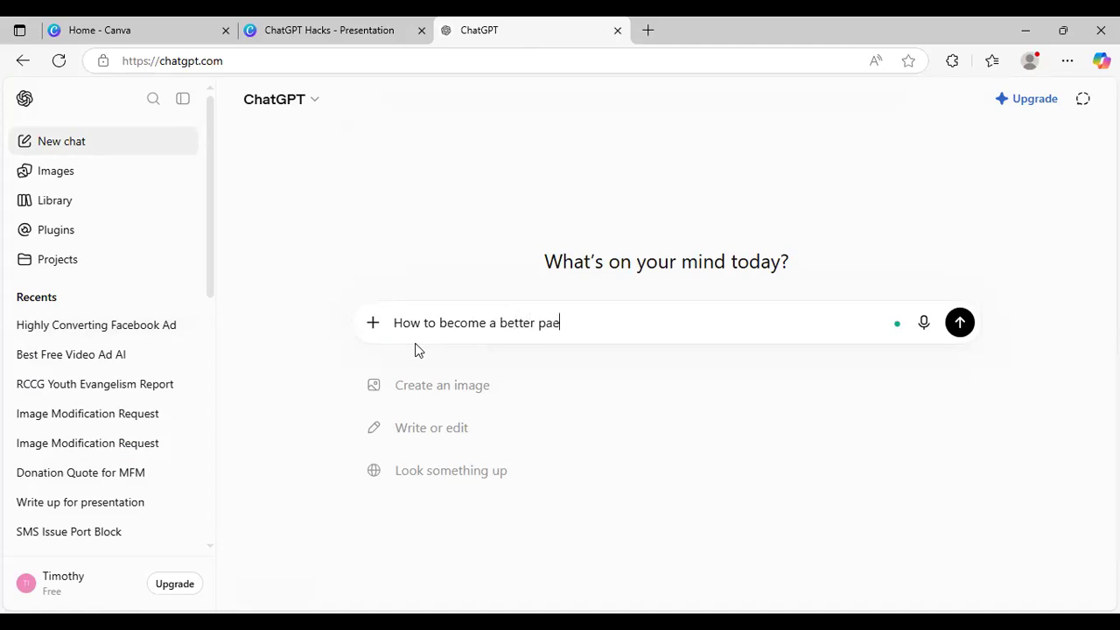
pyautogui.write('nt')
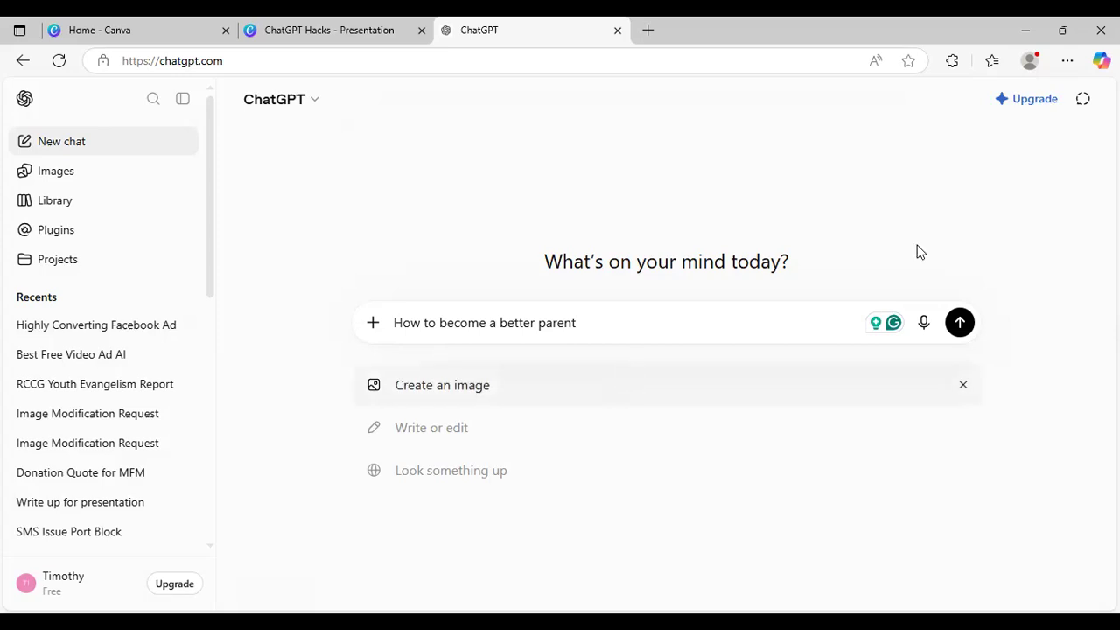
pyautogui.click(961, 323)
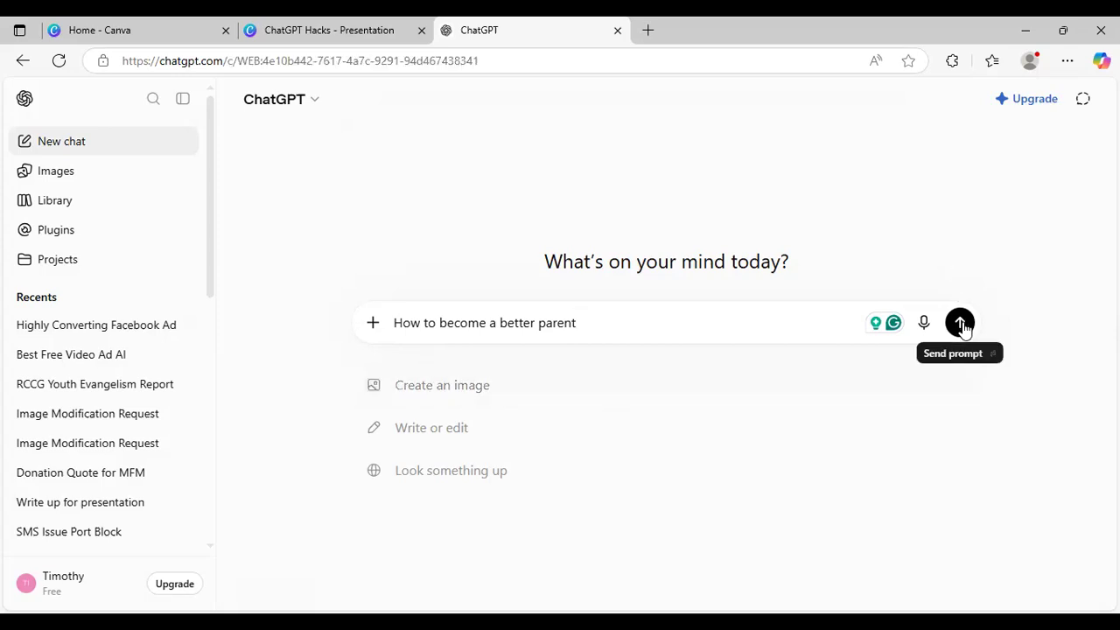
pyautogui.click(960, 324)
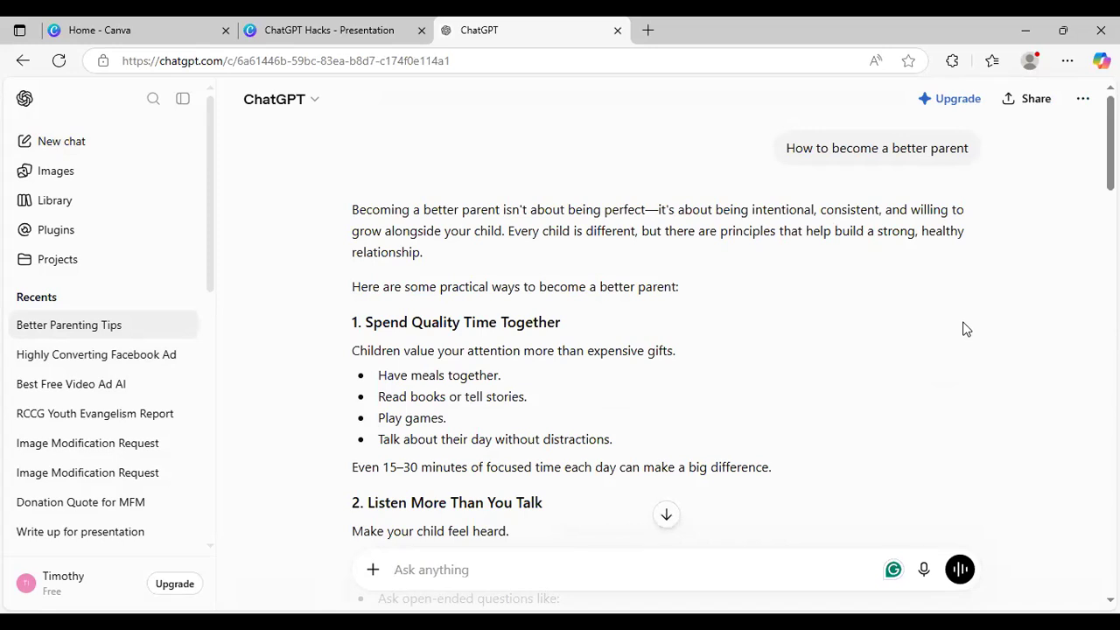
# Read through the general parenting advice from the first section to the end of the response.
pyautogui.scroll(-2, 665, 350)
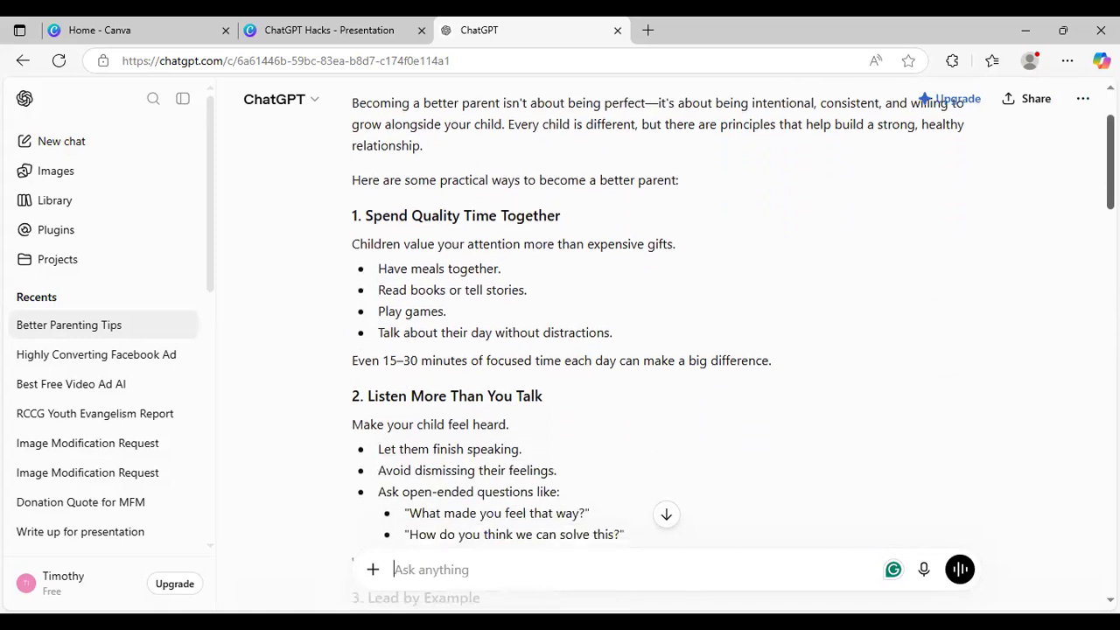
pyautogui.scroll(-3, 665, 350)
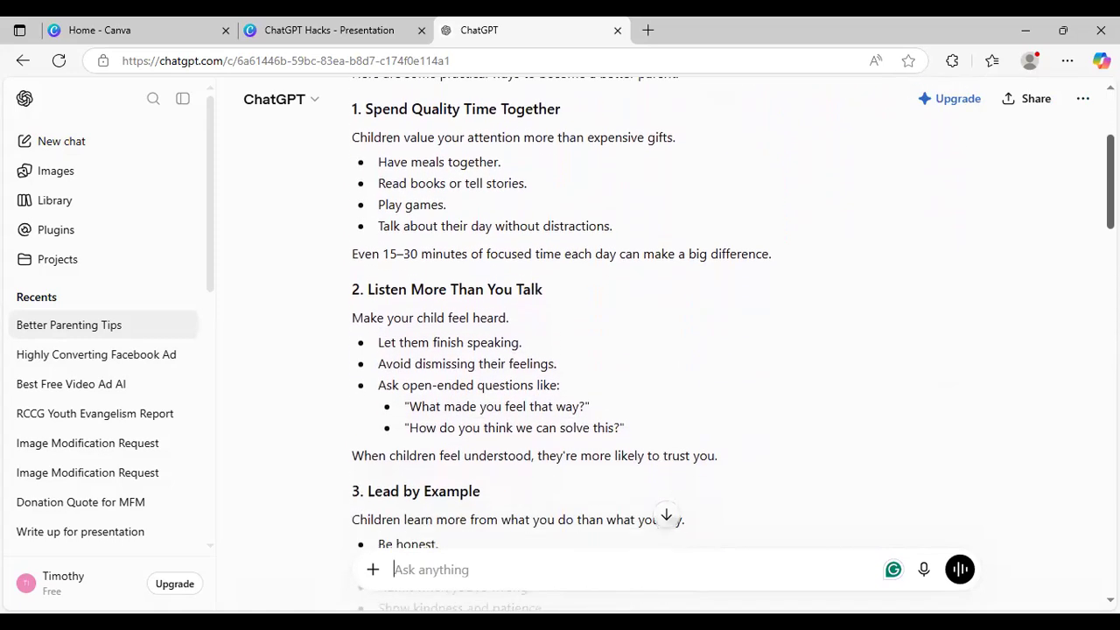
pyautogui.scroll(-5, 665, 349)
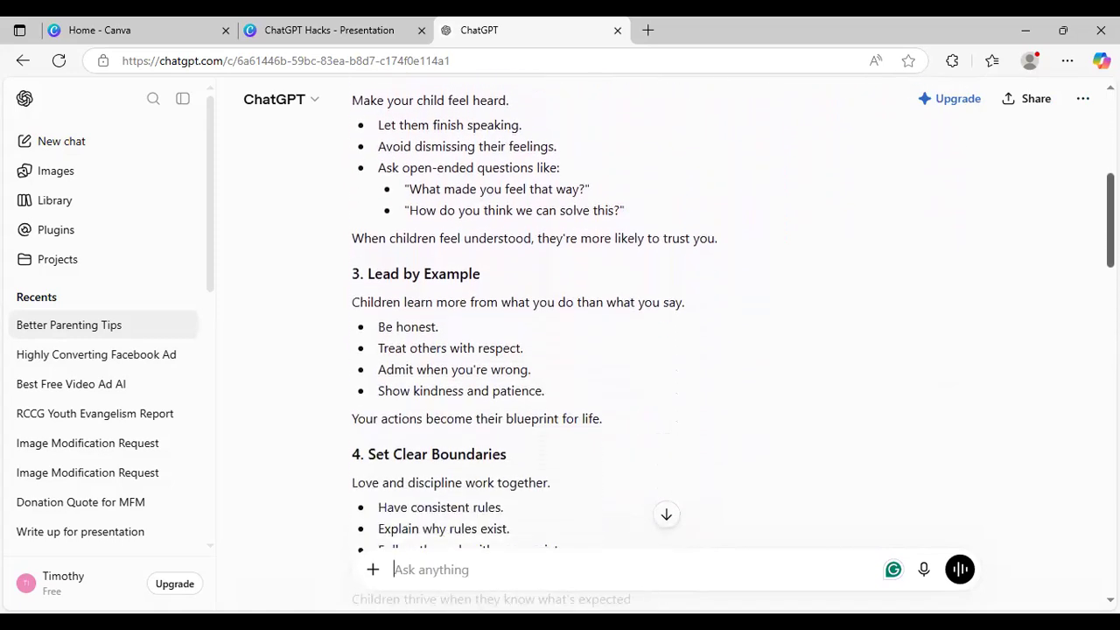
pyautogui.scroll(-8, 665, 349)
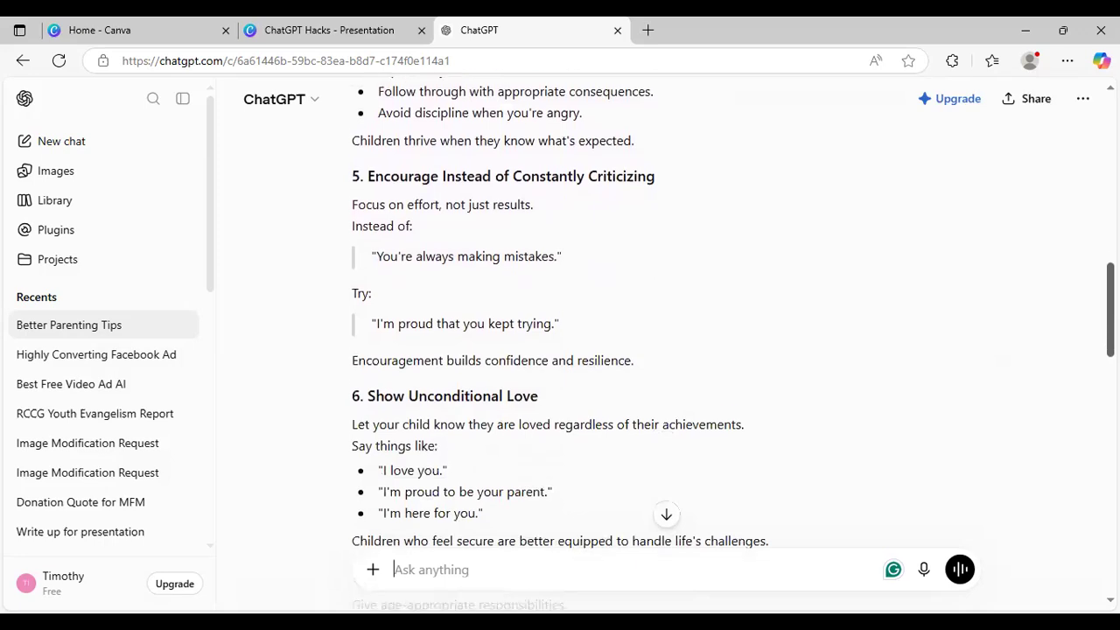
pyautogui.scroll(-7, 665, 349)
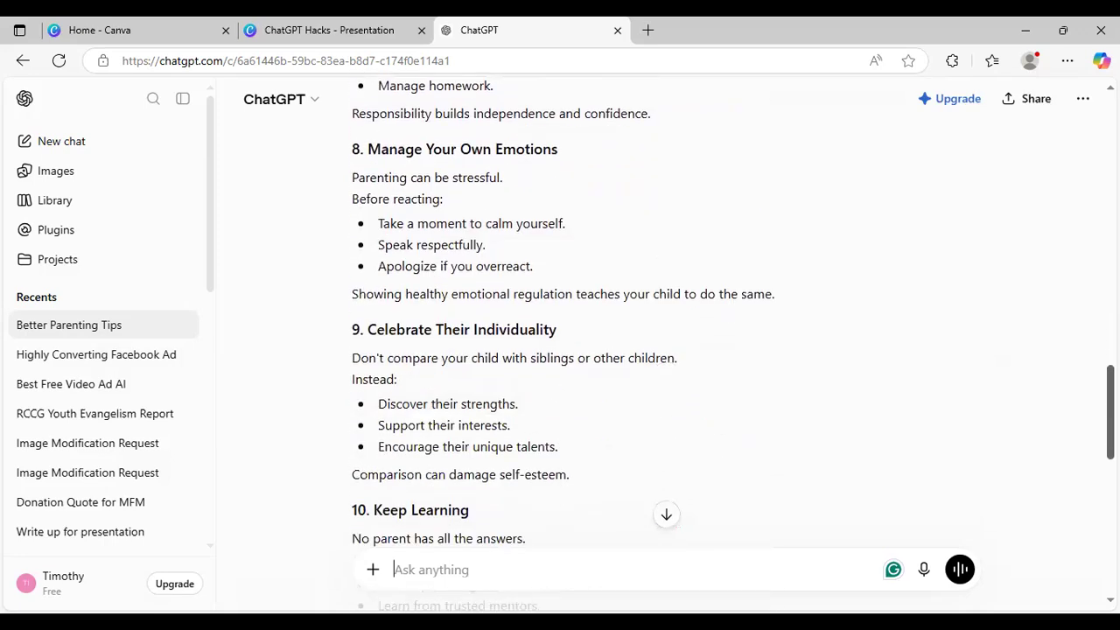
pyautogui.scroll(-8, 665, 350)
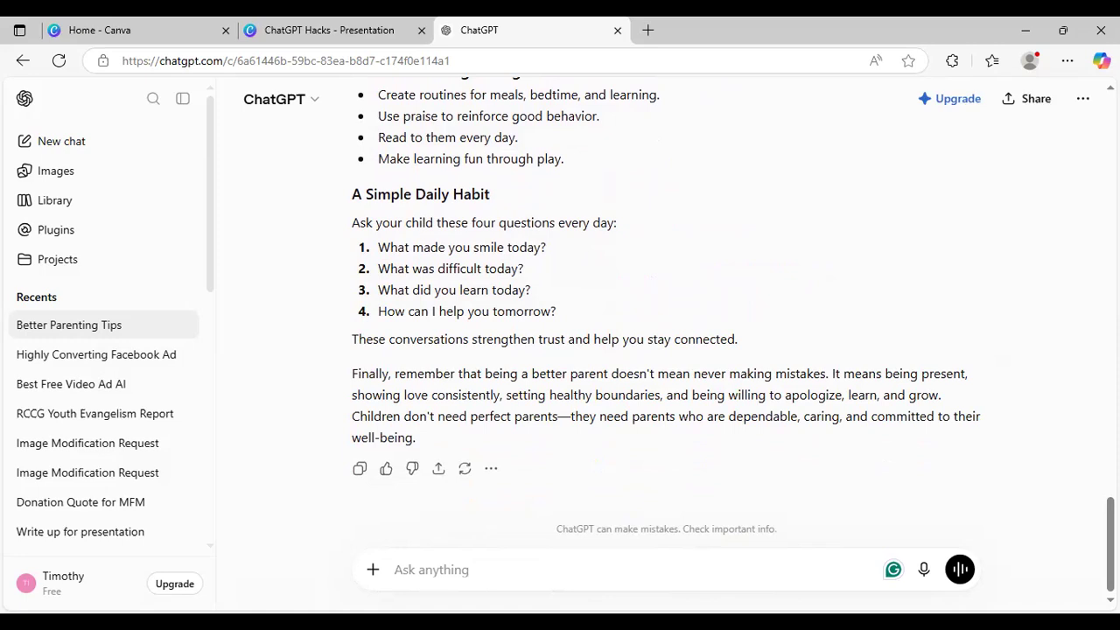
# Send "Before answering, ask me any questions you need to give the best possible answer." and "How to become a better parent" on two lines.
pyautogui.write('Before answering, ask me any questions you need to give the best possible answer.')
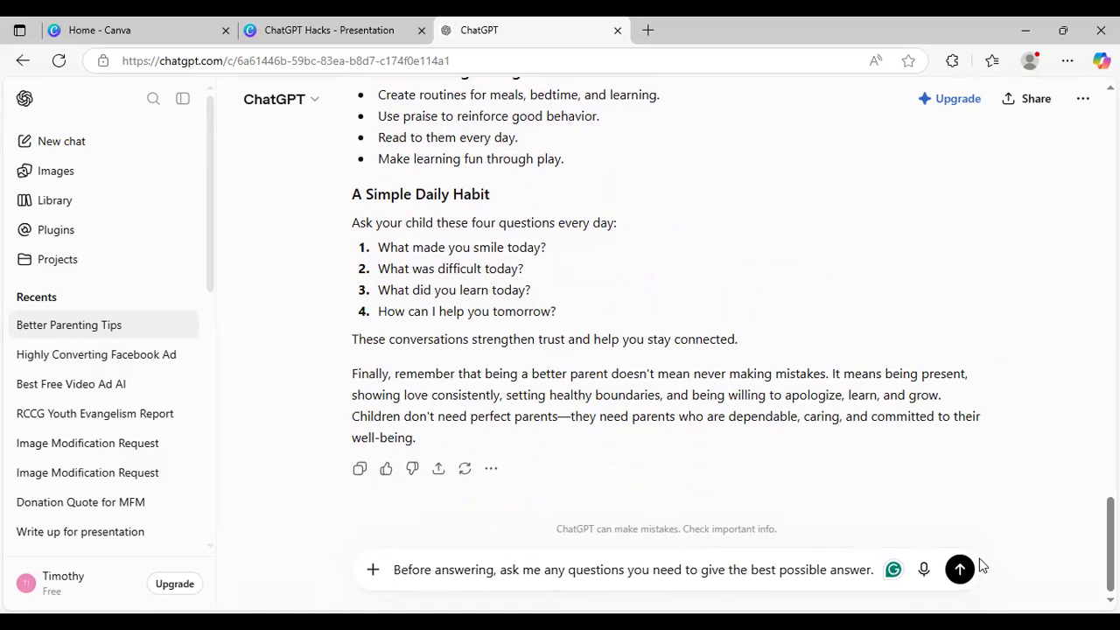
pyautogui.hotkey('shift', 'Return')
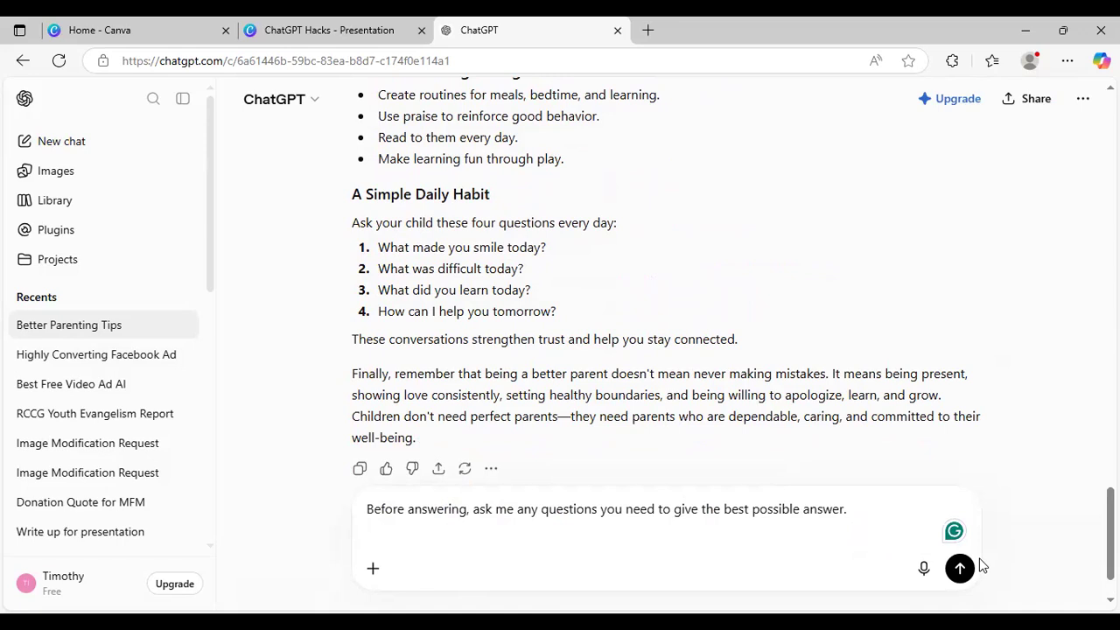
pyautogui.write('How to b')
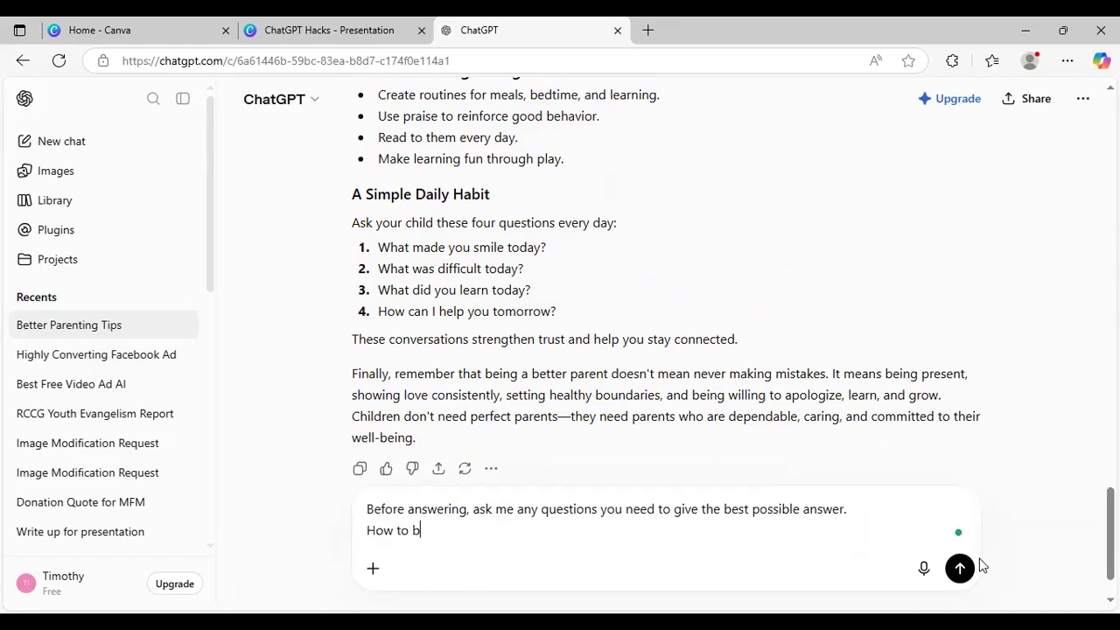
pyautogui.write('ecome a better parent')
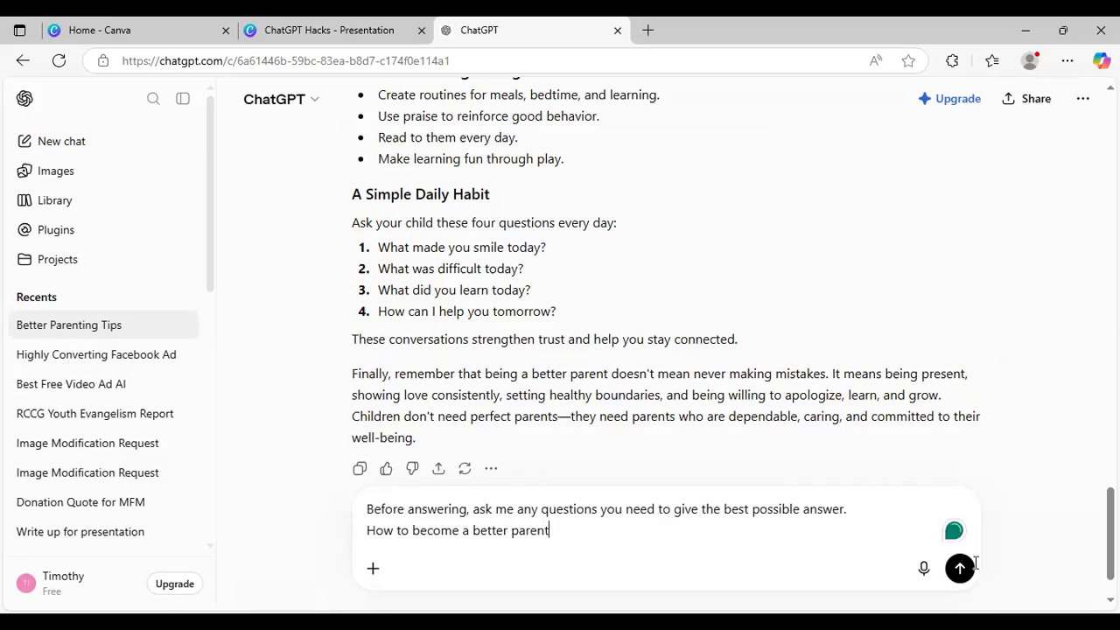
pyautogui.click(971, 565)
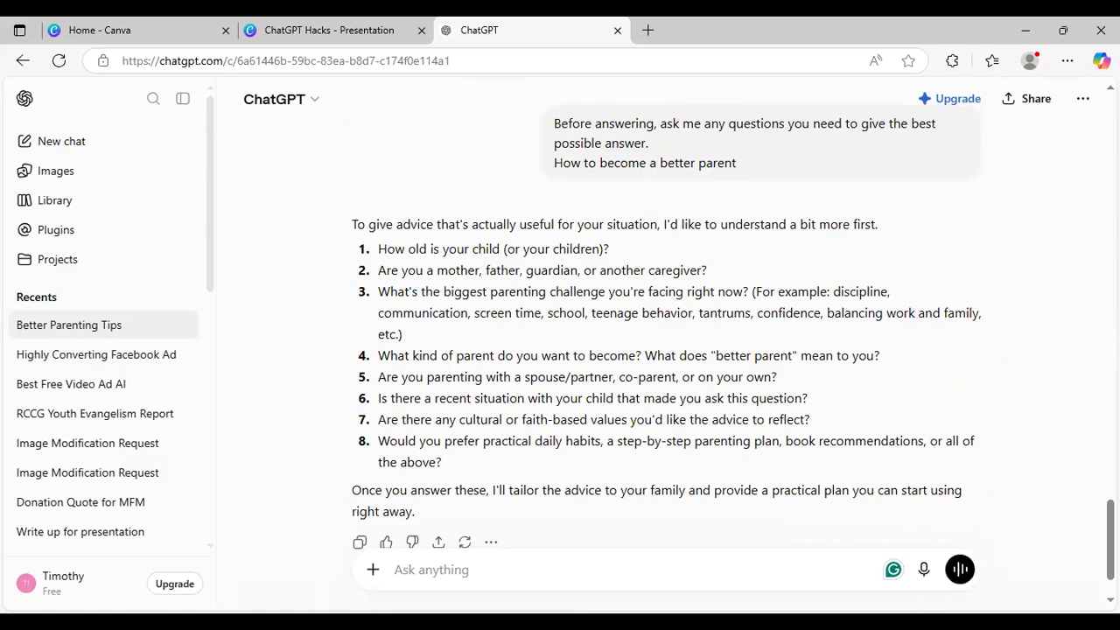
# Draft a numbered reply to the first three clarifying questions on separate lines: "1. 8", "2. Father" and "3. Discipline".
pyautogui.moveTo(1110, 551); pyautogui.dragTo(1110, 559)
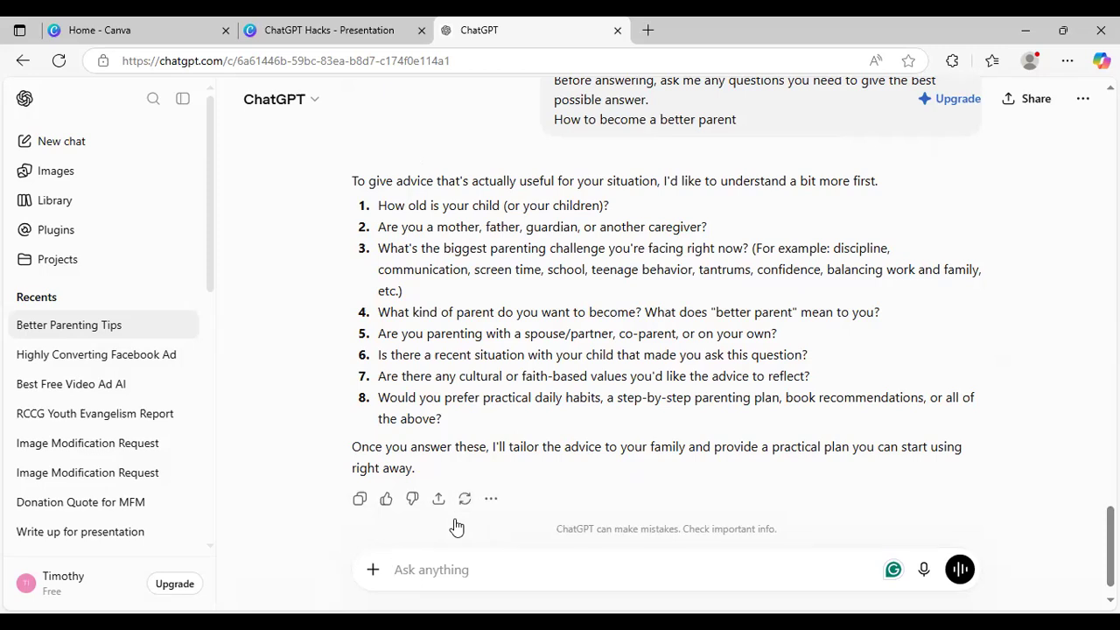
pyautogui.write('1.')
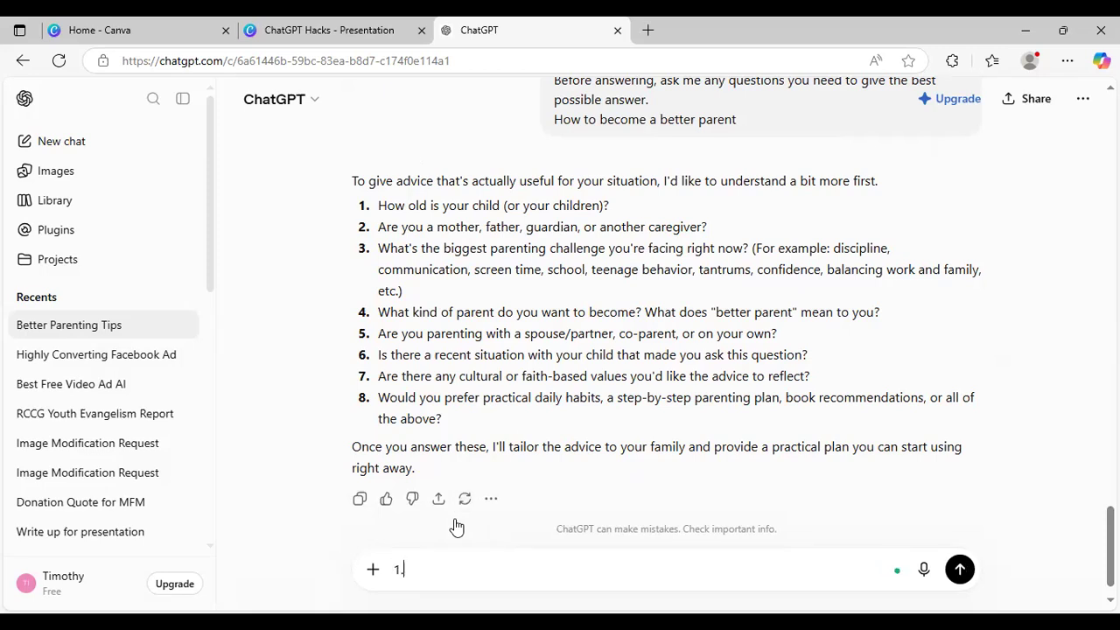
pyautogui.write(' 5')
pyautogui.press('BackSpace')
pyautogui.write('8')
pyautogui.hotkey('shift', 'Return')
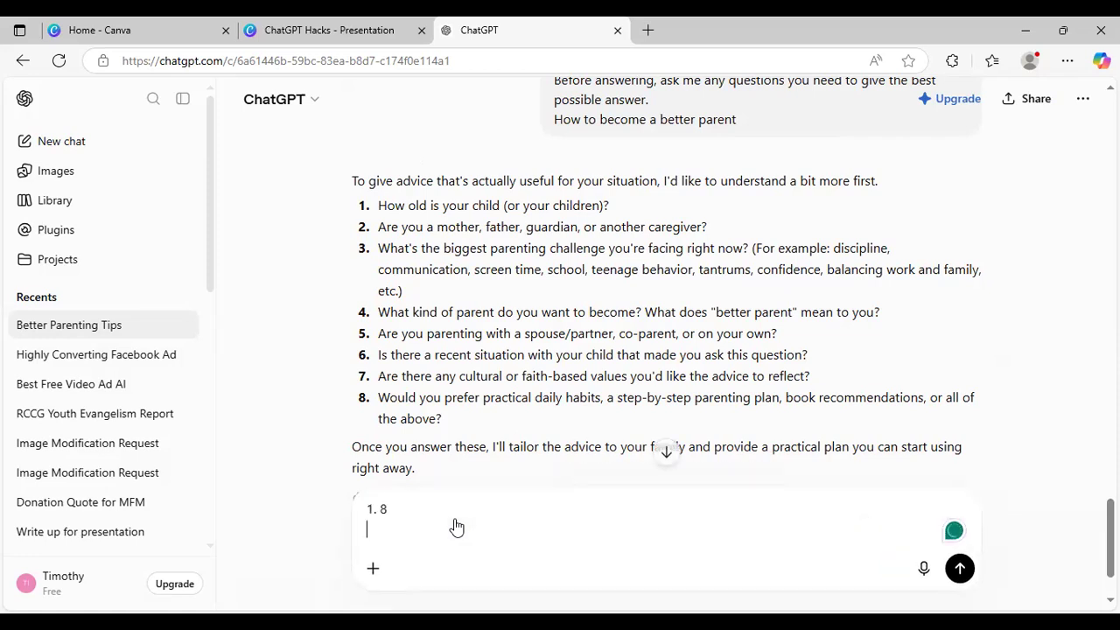
pyautogui.write('2.')
pyautogui.write('Father')
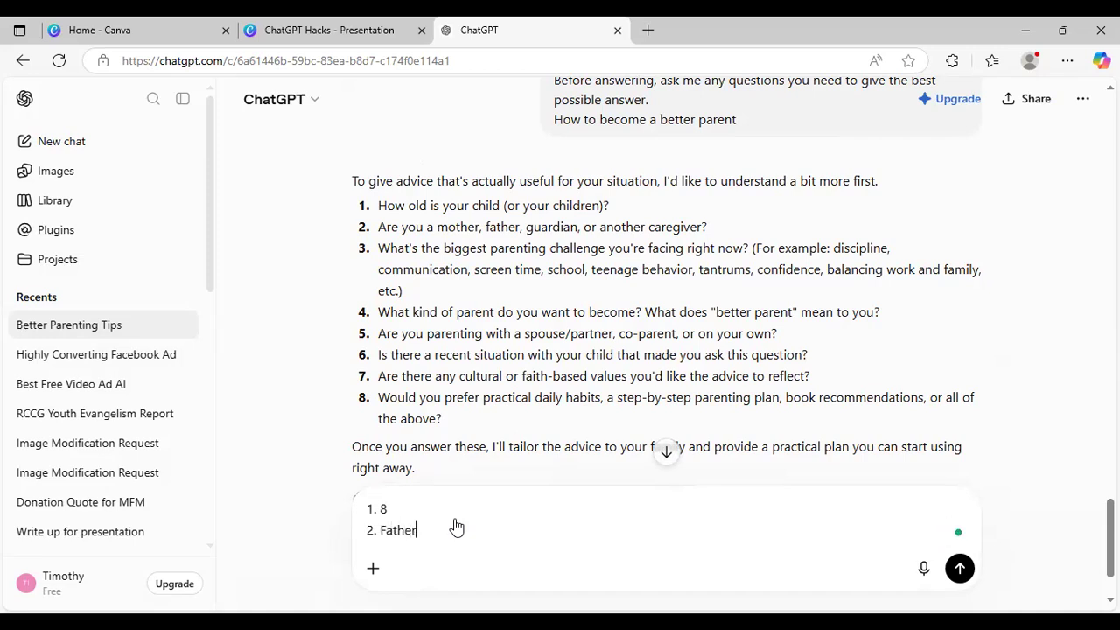
pyautogui.hotkey('shift', 'Return')
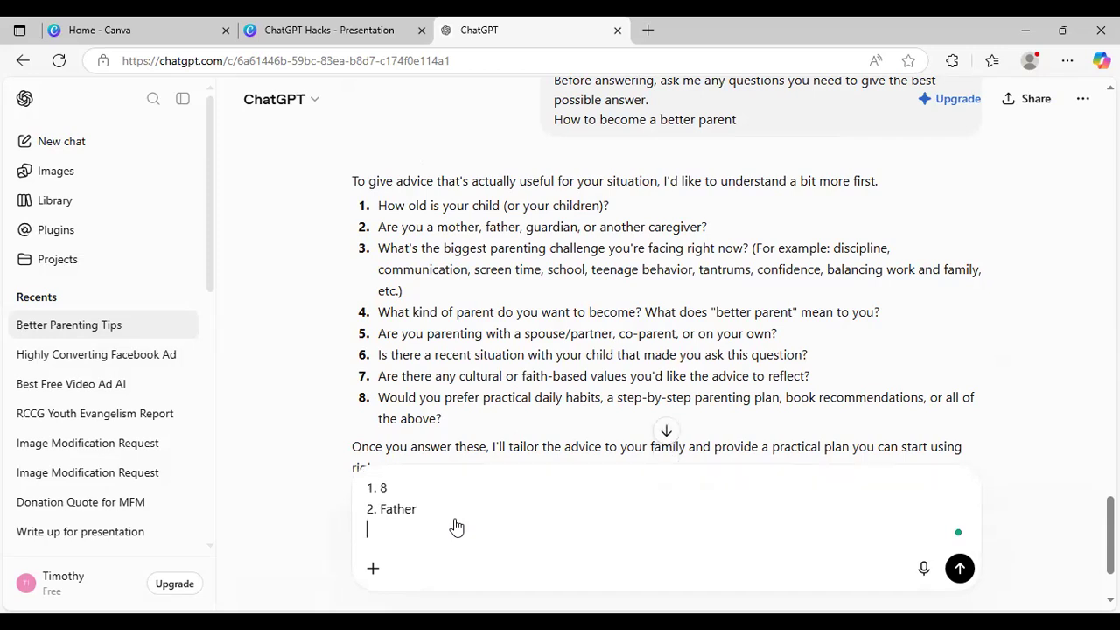
pyautogui.write('3.')
pyautogui.write('Discipline')
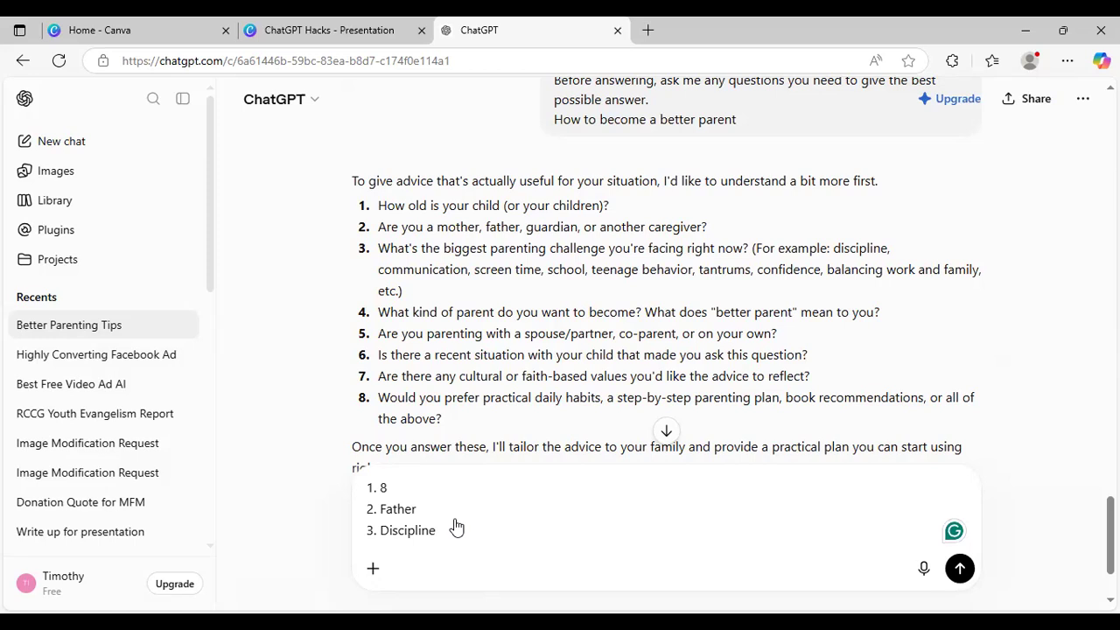
# Add the lines "4. Intentional parent", "5. With my spouse" and "6. Yes, I noticed a negative change in behaviour" to the reply.
pyautogui.hotkey('shift', 'Return')
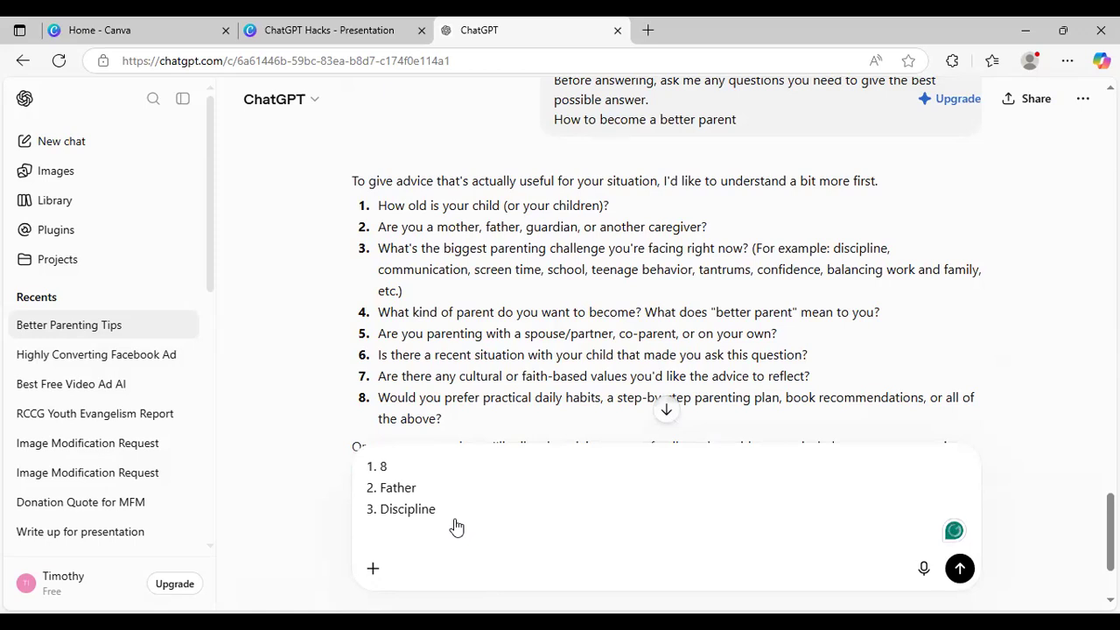
pyautogui.write('4.')
pyautogui.write('Intentional parent')
pyautogui.hotkey('shift', 'Return')
pyautogui.write('5.')
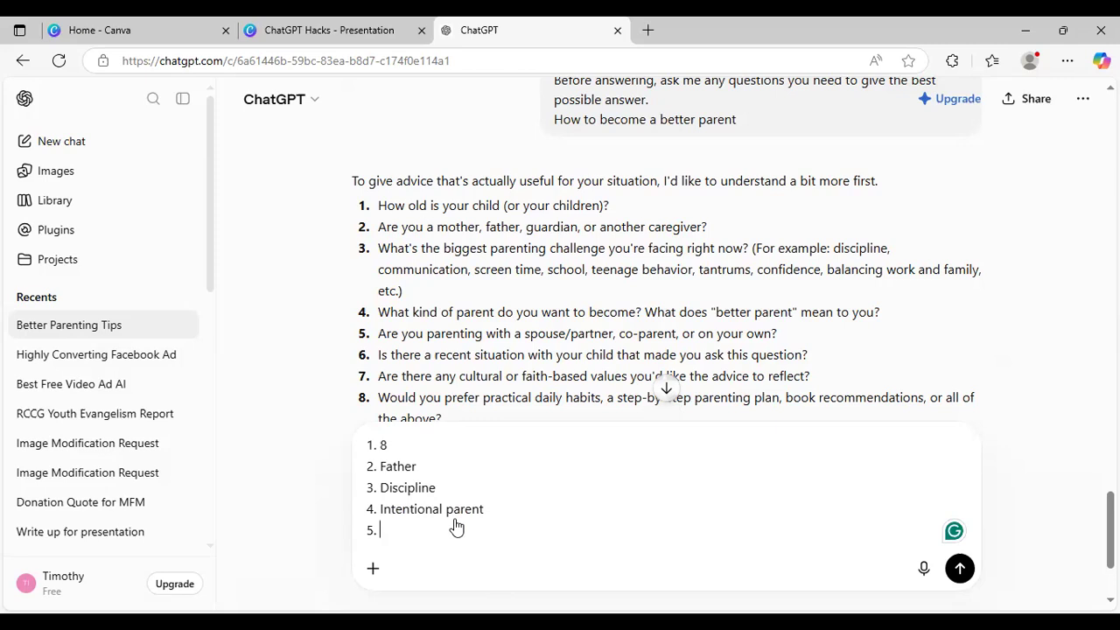
pyautogui.write('With my spouse')
pyautogui.hotkey('shift', 'Return')
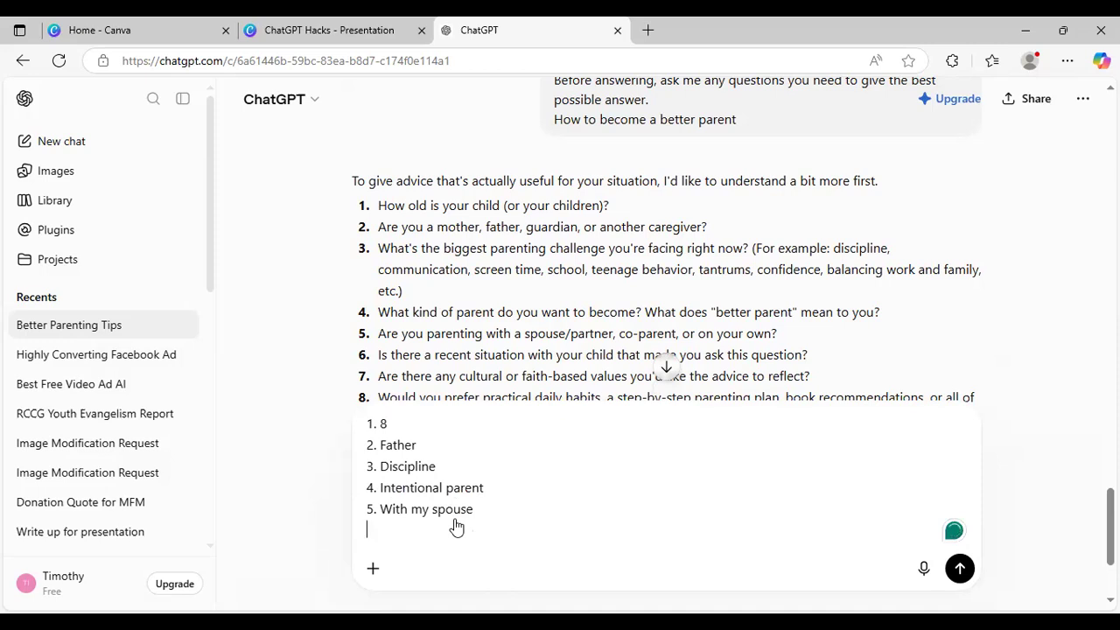
pyautogui.write('6.')
pyautogui.write('Yes, I noticed change in behaviour')
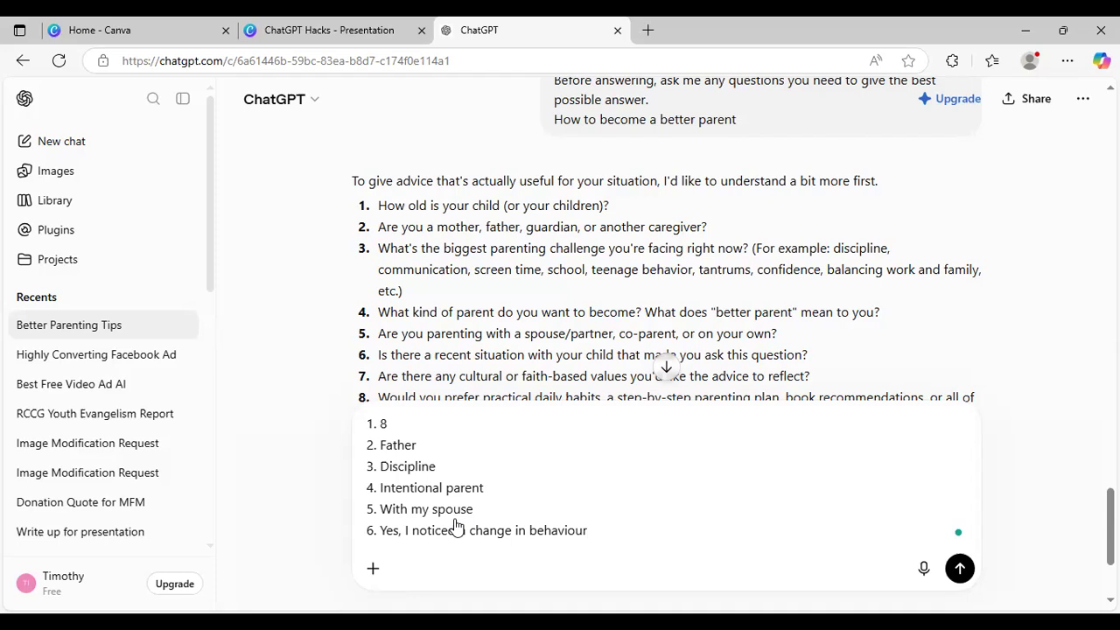
pyautogui.write('negative')
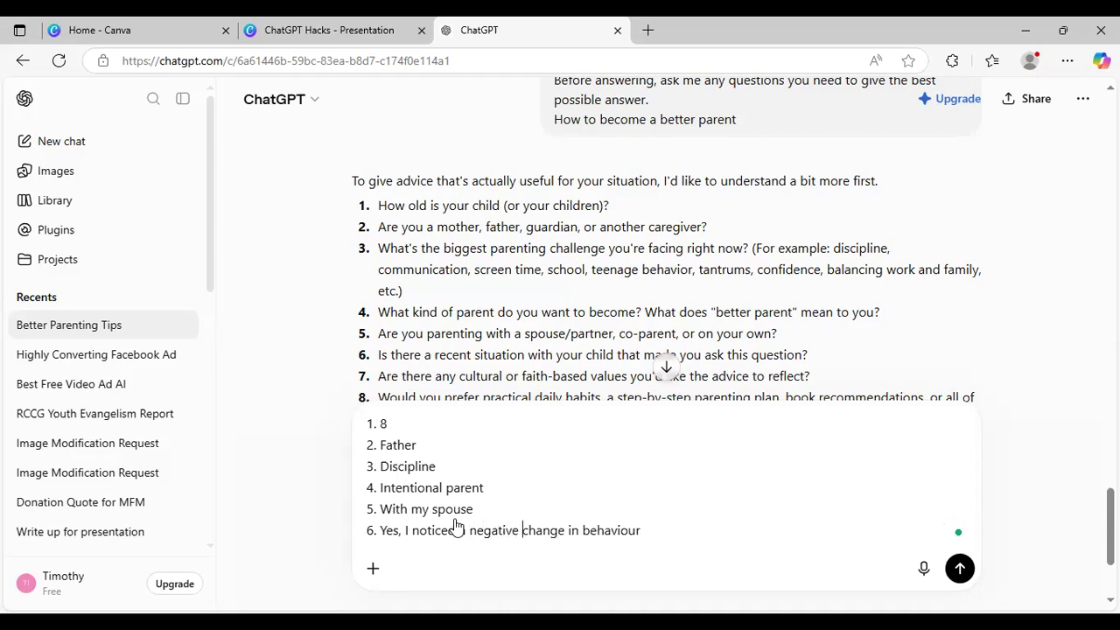
pyautogui.press('End')
# Finish the reply with "7. A christian home" and "8. Yes" on new lines and send it.
pyautogui.hotkey('shift', 'Return')
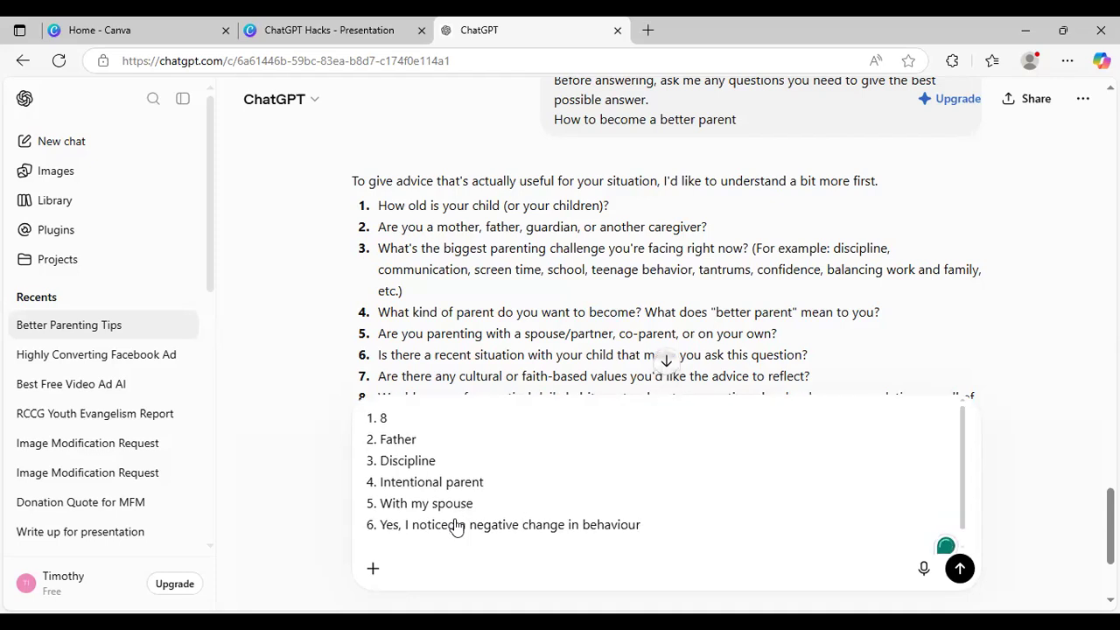
pyautogui.write('7.')
pyautogui.scroll(-1, 778, 517)
pyautogui.scroll(-2, 778, 518)
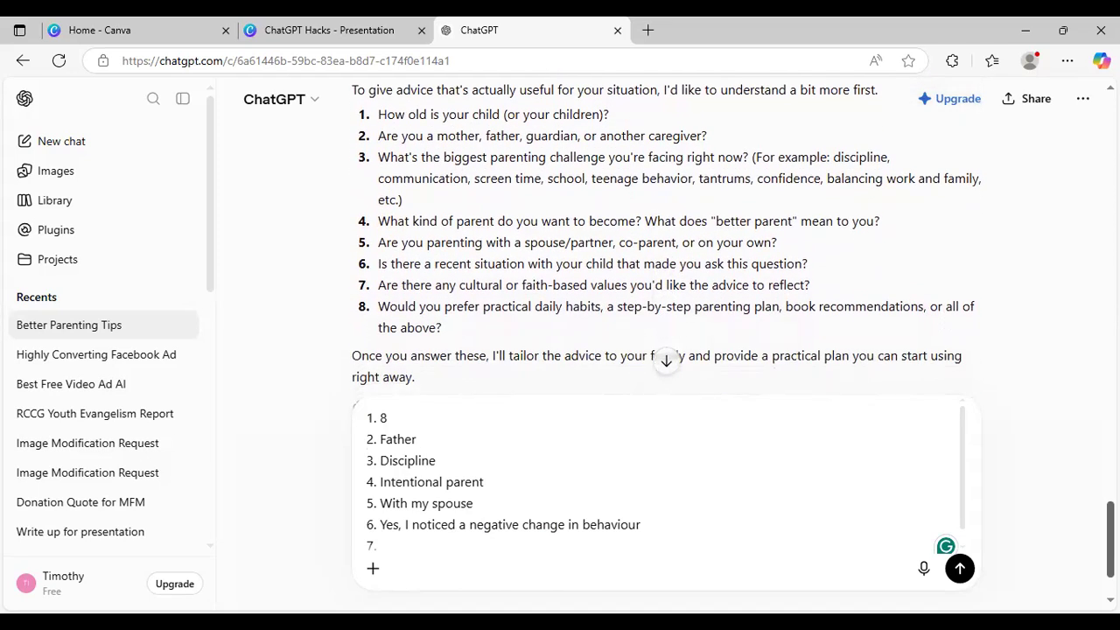
pyautogui.write('A christian home')
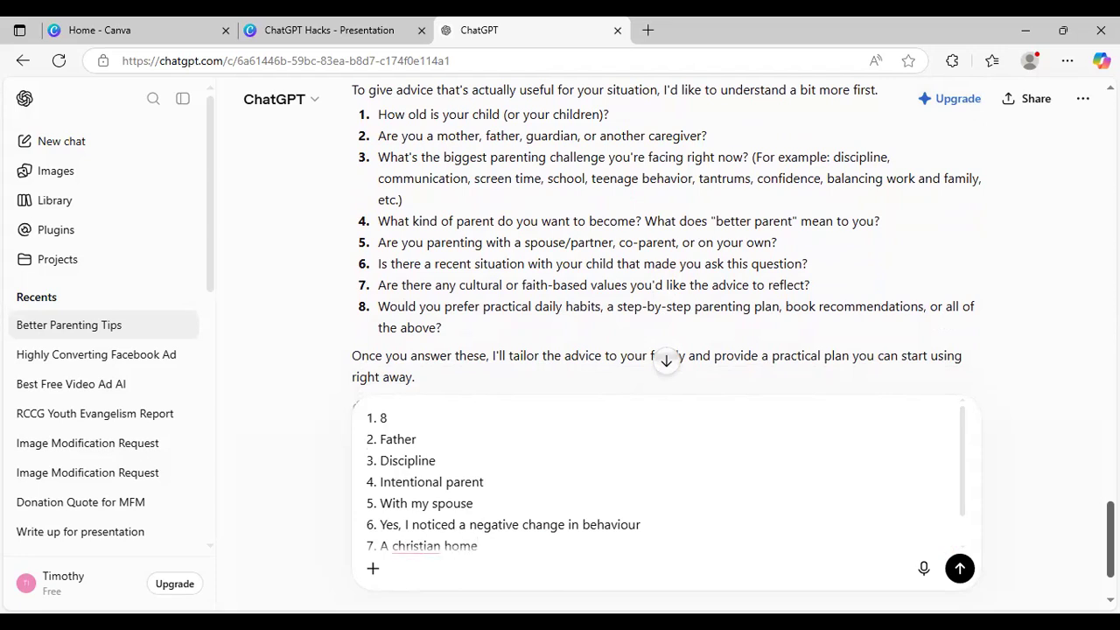
pyautogui.hotkey('shift', 'Return')
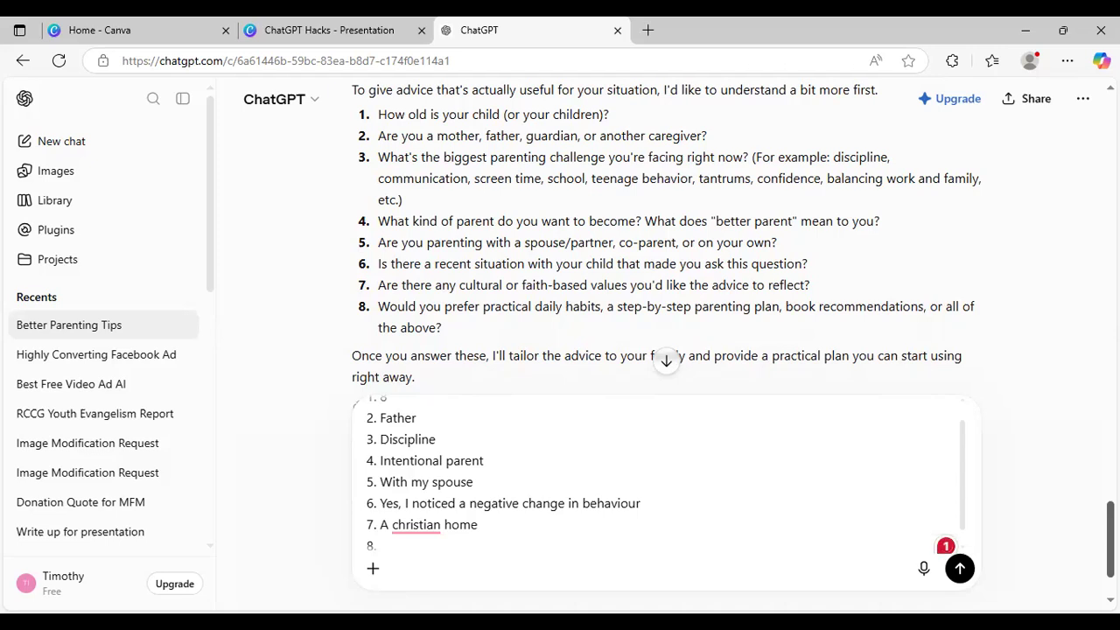
pyautogui.write('Yes')
pyautogui.click(975, 570)
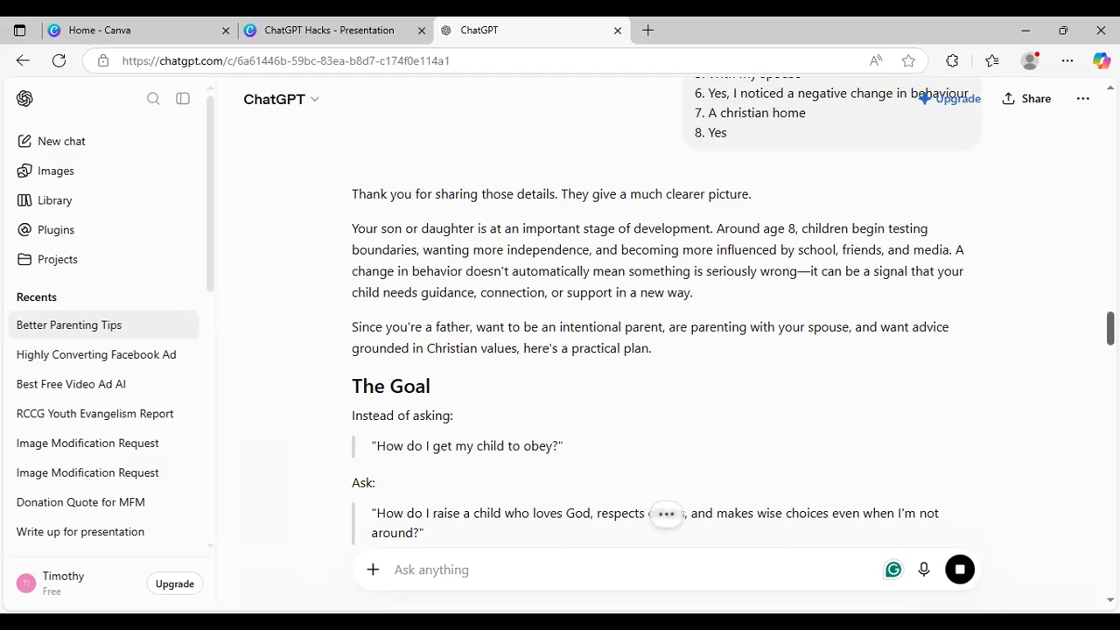
# Read through the tailored parenting plan down to the faith section and highlight its list of Bible verses.
pyautogui.scroll(-3, 665, 332)
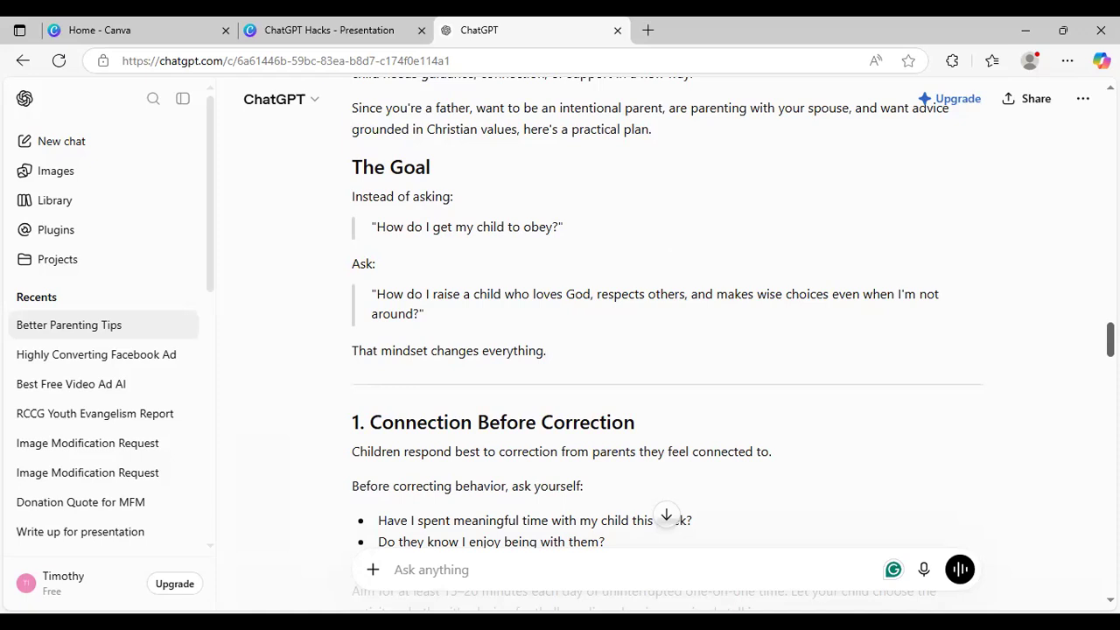
pyautogui.scroll(-3, 664, 341)
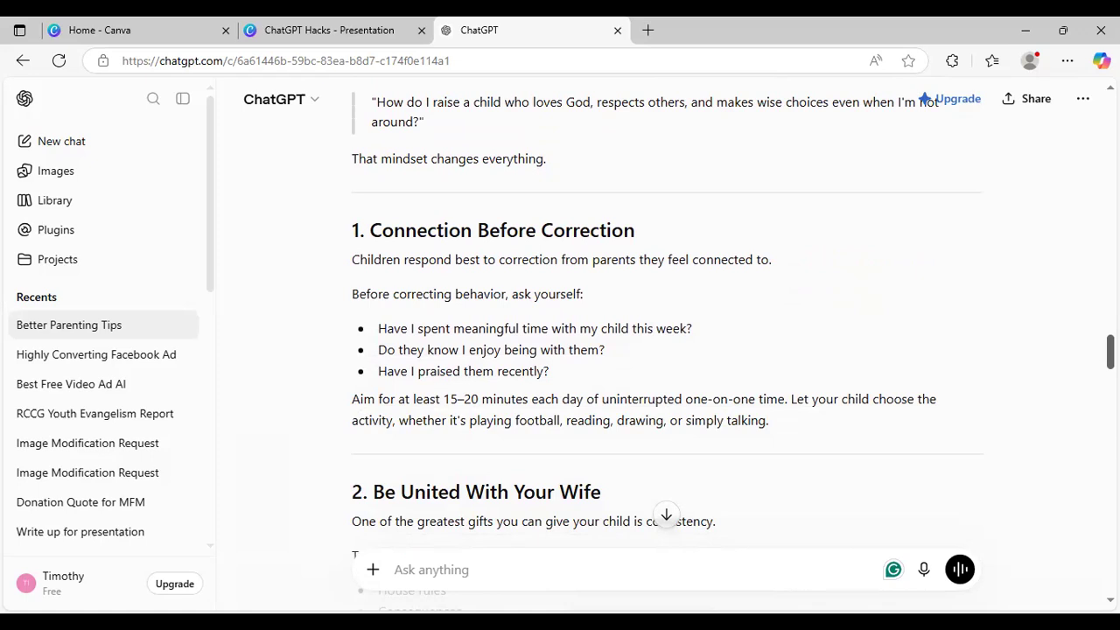
pyautogui.scroll(-10, 668, 341)
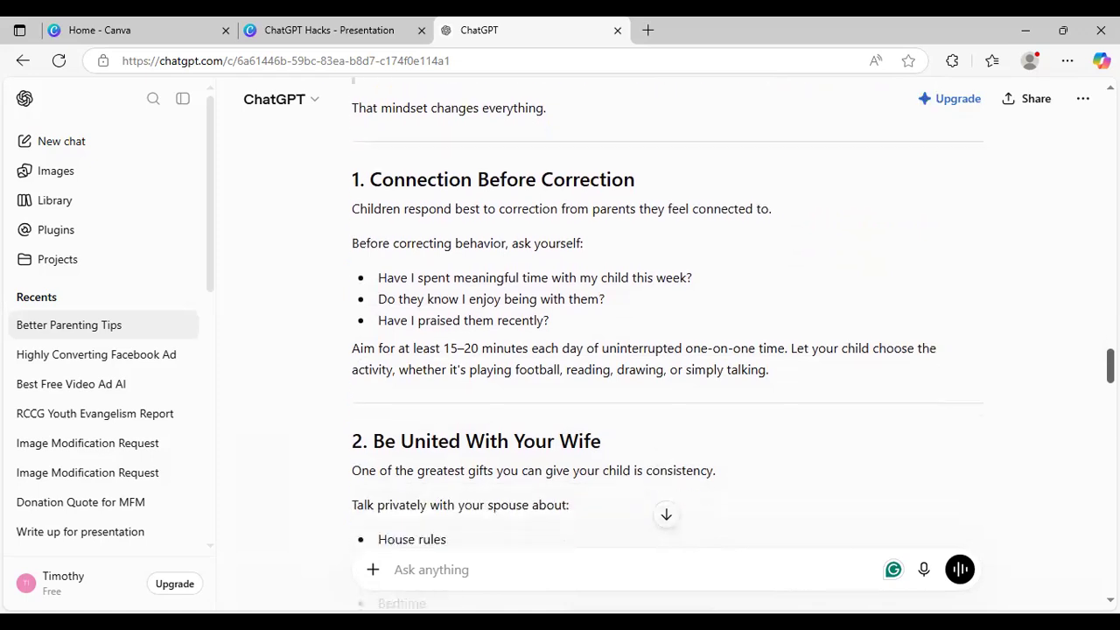
pyautogui.scroll(-8, 667, 341)
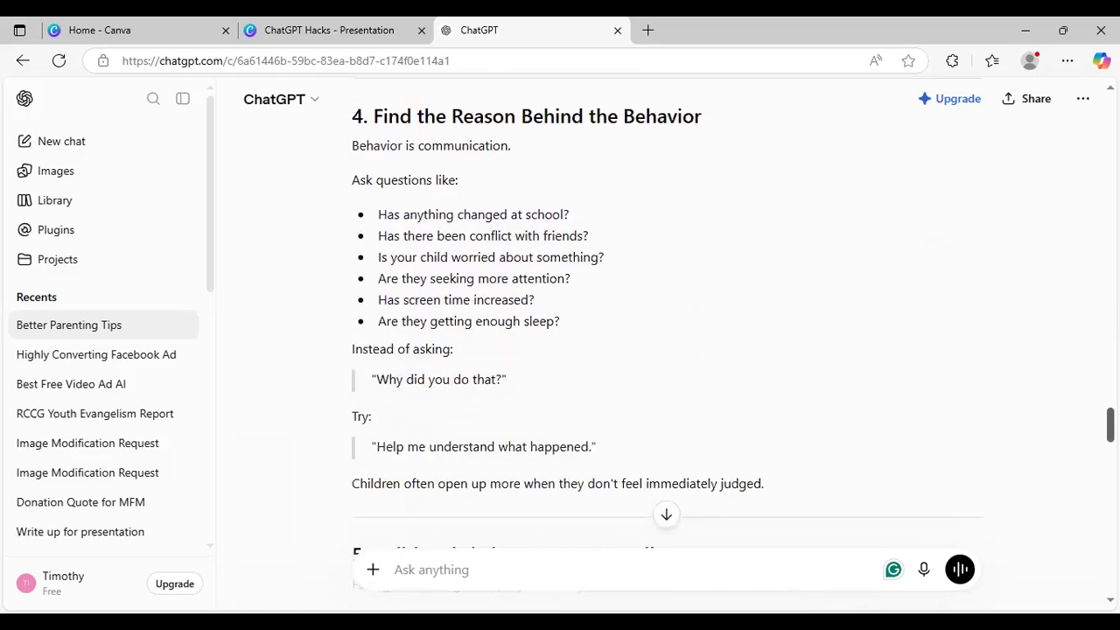
pyautogui.scroll(-3, 667, 341)
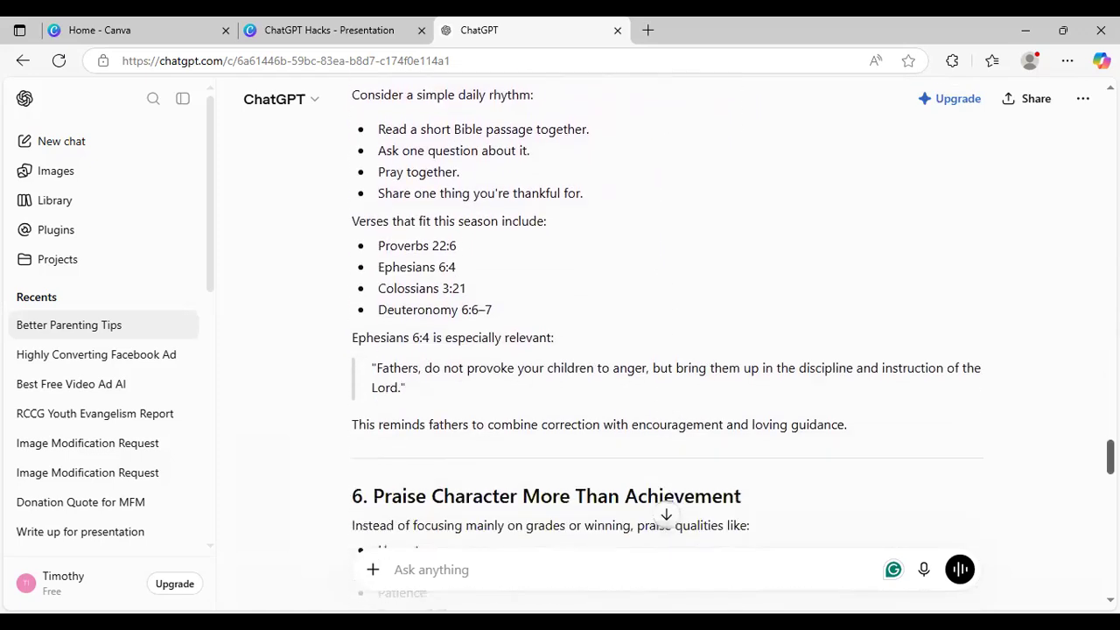
pyautogui.scroll(2, 668, 341)
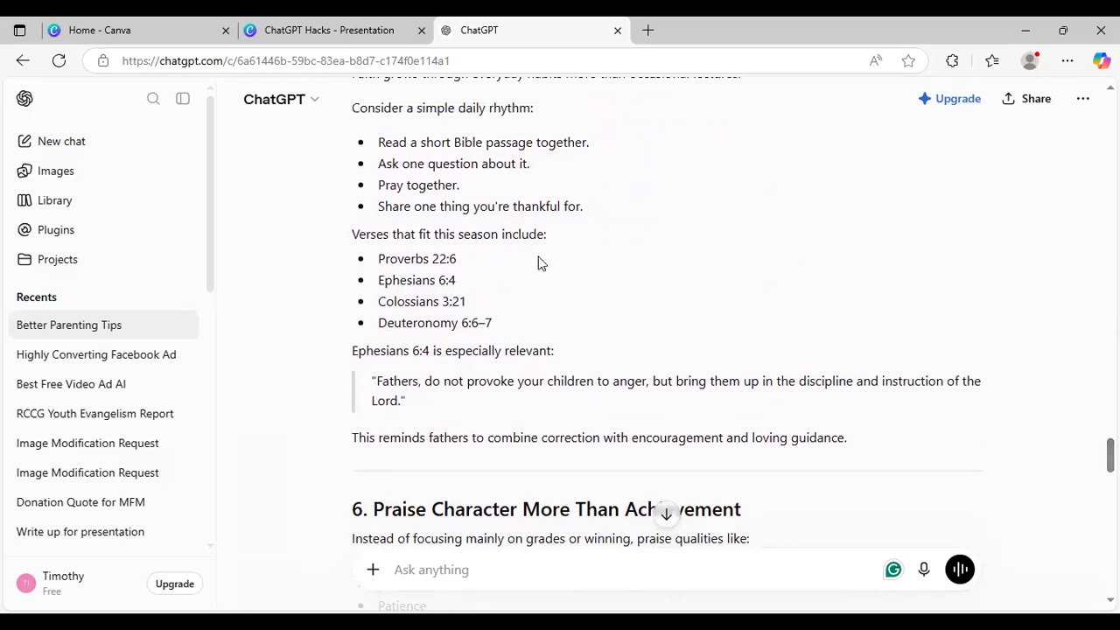
pyautogui.moveTo(377, 256); pyautogui.dragTo(492, 323)
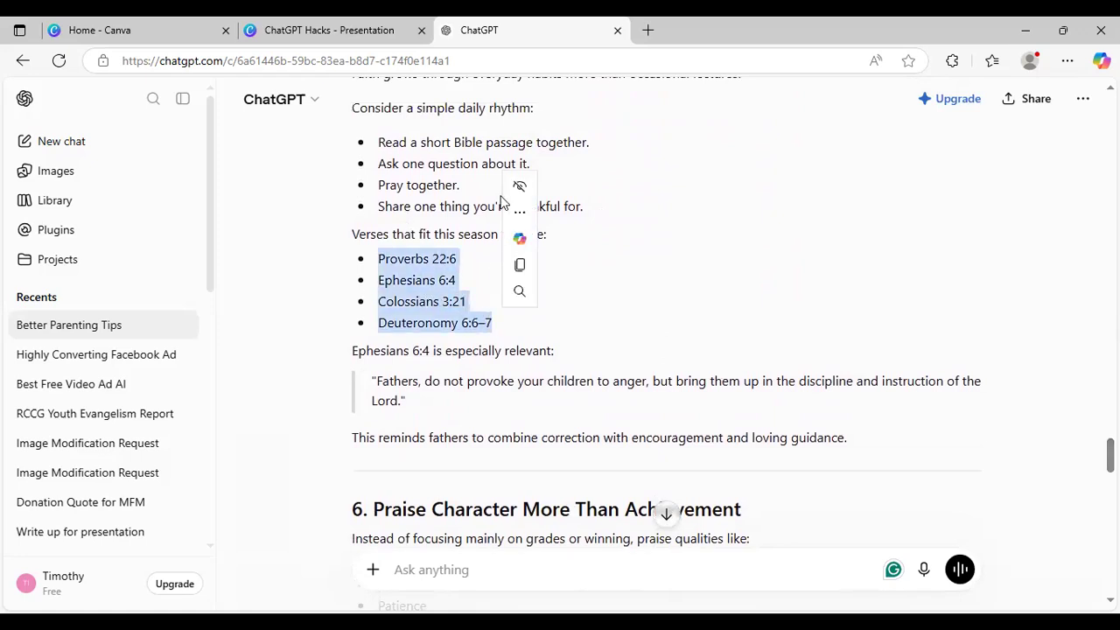
pyautogui.click(426, 181)
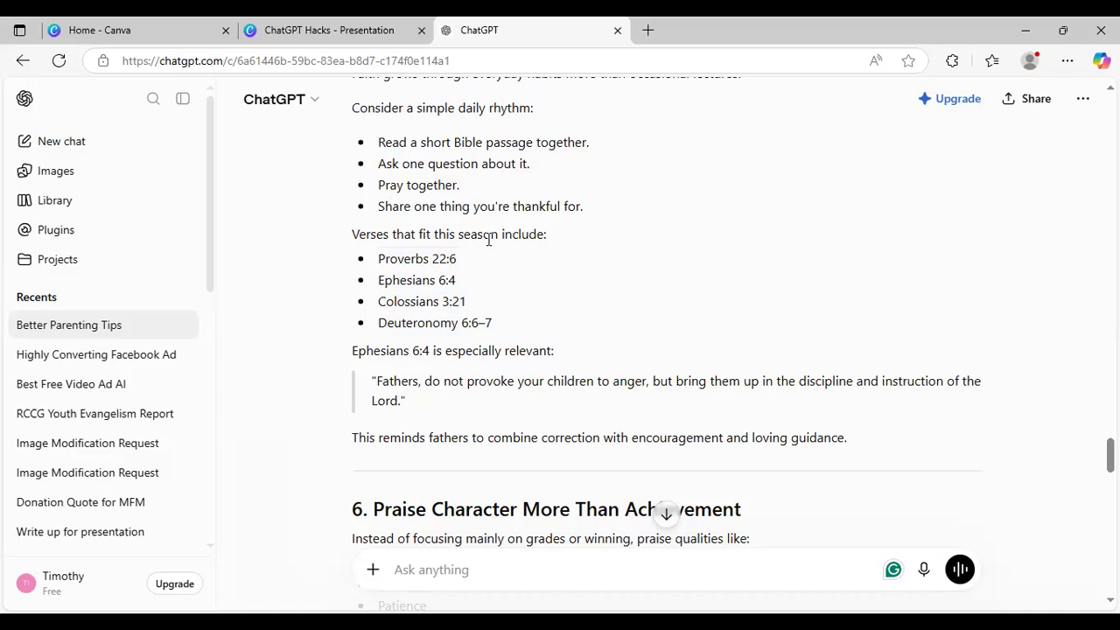
# Switch to the ChatGPT Hacks presentation in Canva and view the Hack #3 slide on negative instructions in full screen.
pyautogui.click(313, 31)
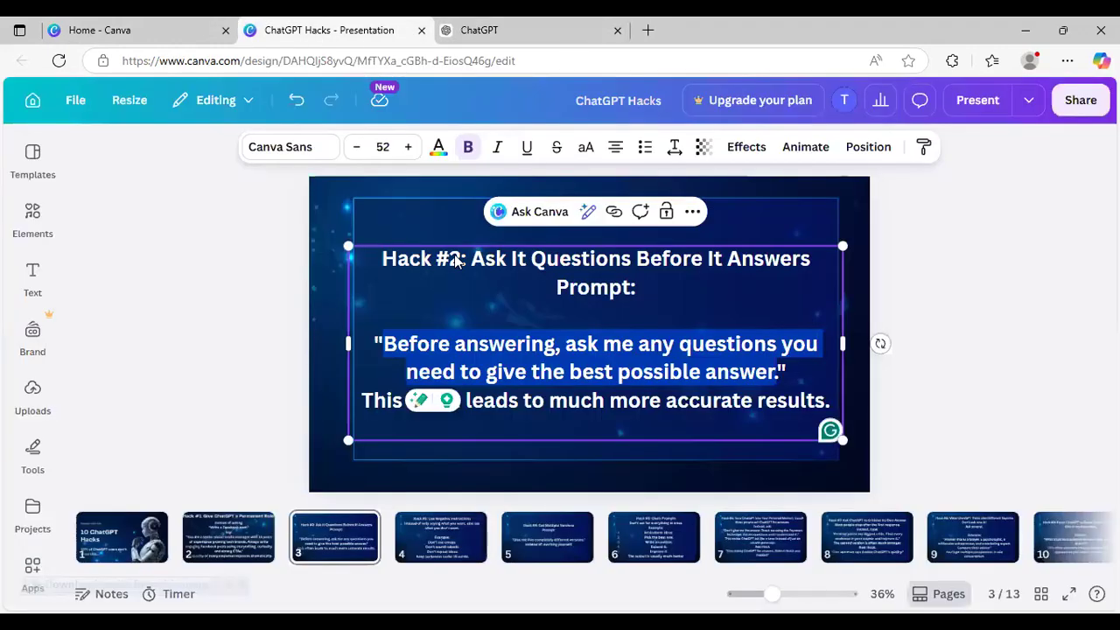
pyautogui.click(435, 529)
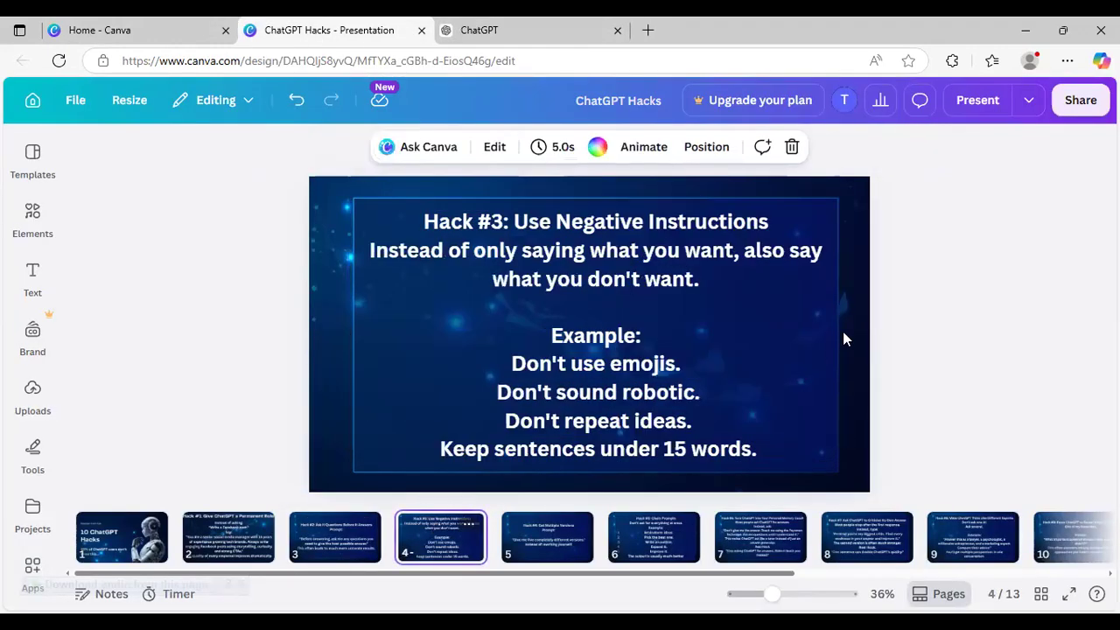
pyautogui.click(1070, 593)
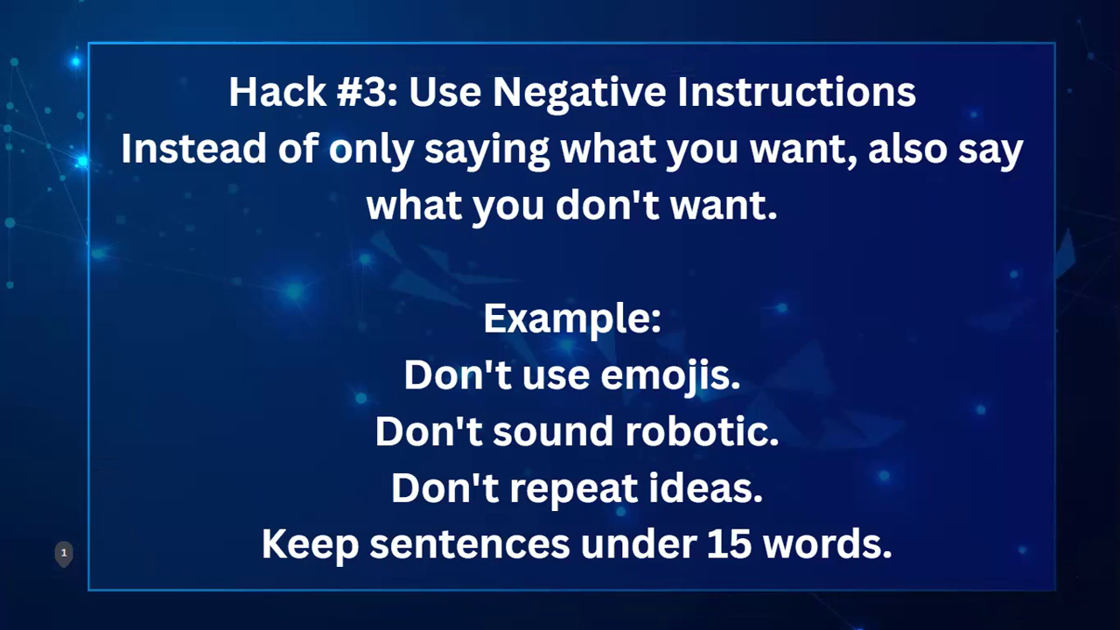
pyautogui.press('Escape')
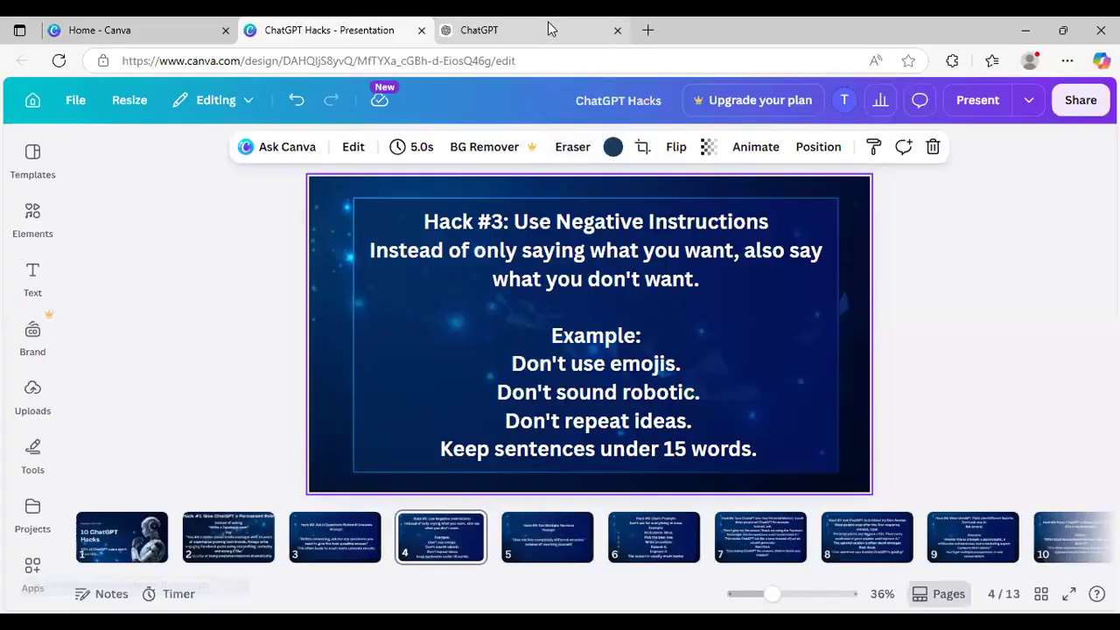
# Switch back to ChatGPT and send "Tell me how to get my ex back" in the parenting chat.
pyautogui.click(547, 29)
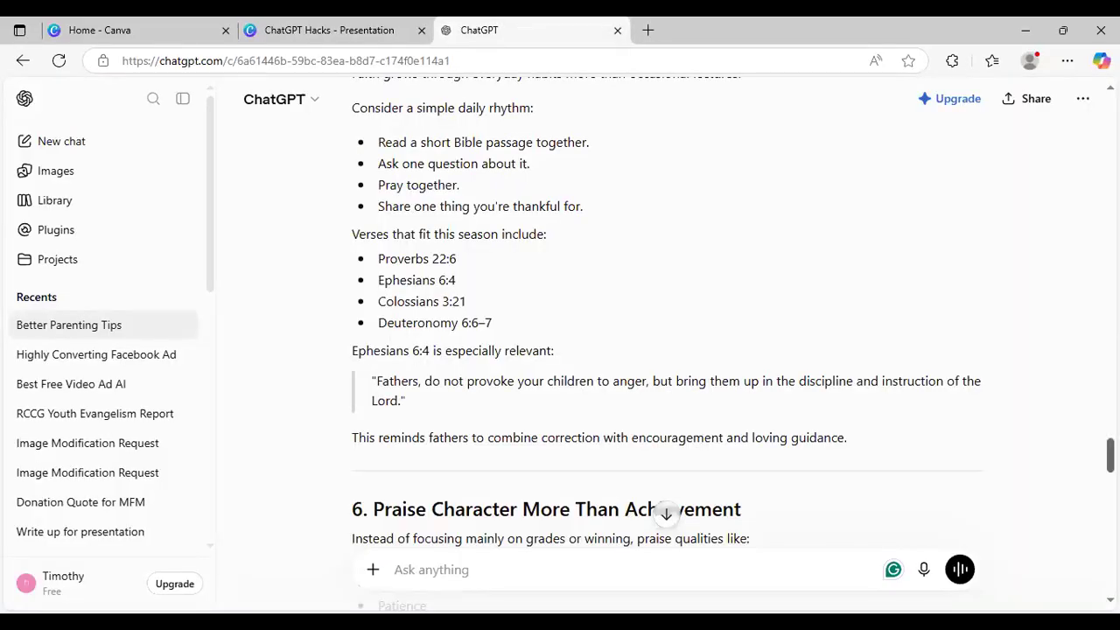
pyautogui.scroll(-15, 1001, 490)
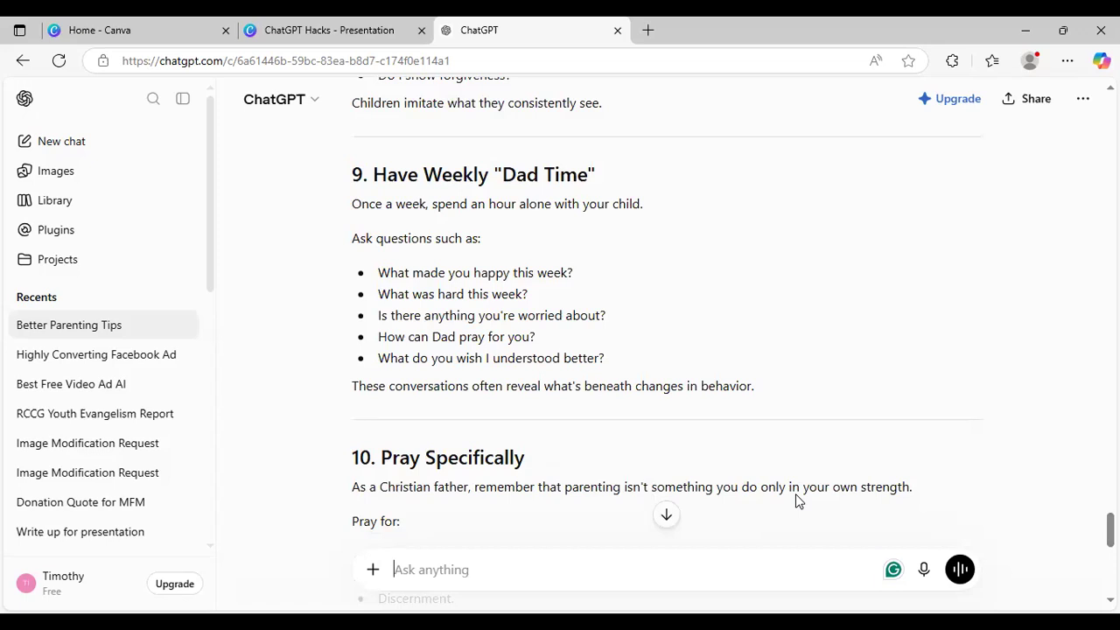
pyautogui.write('Tell me')
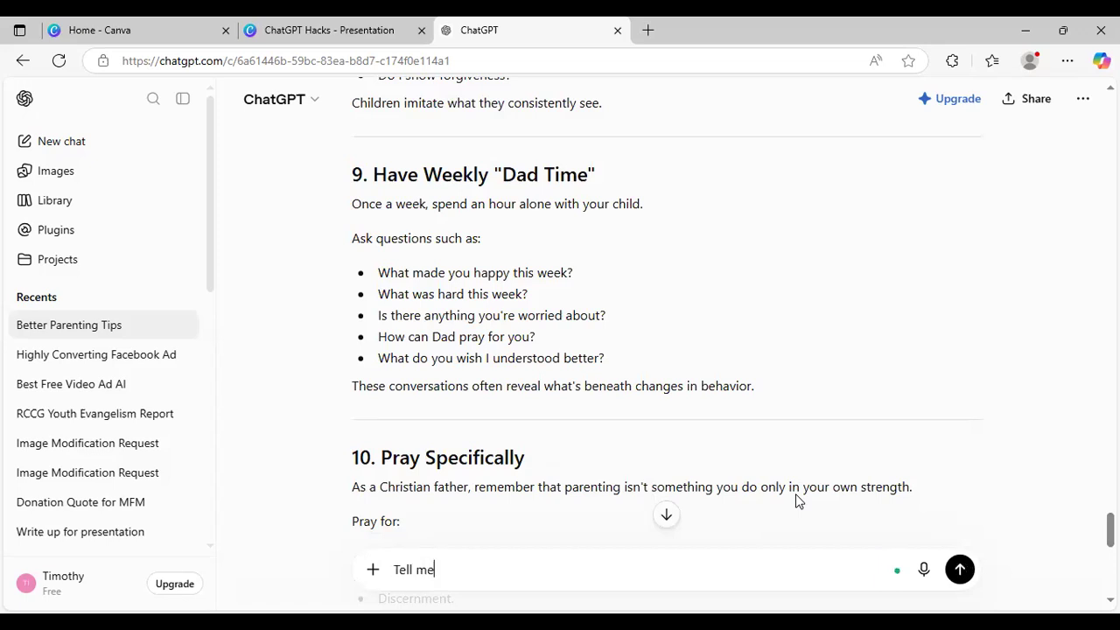
pyautogui.write(' how to get my ex back')
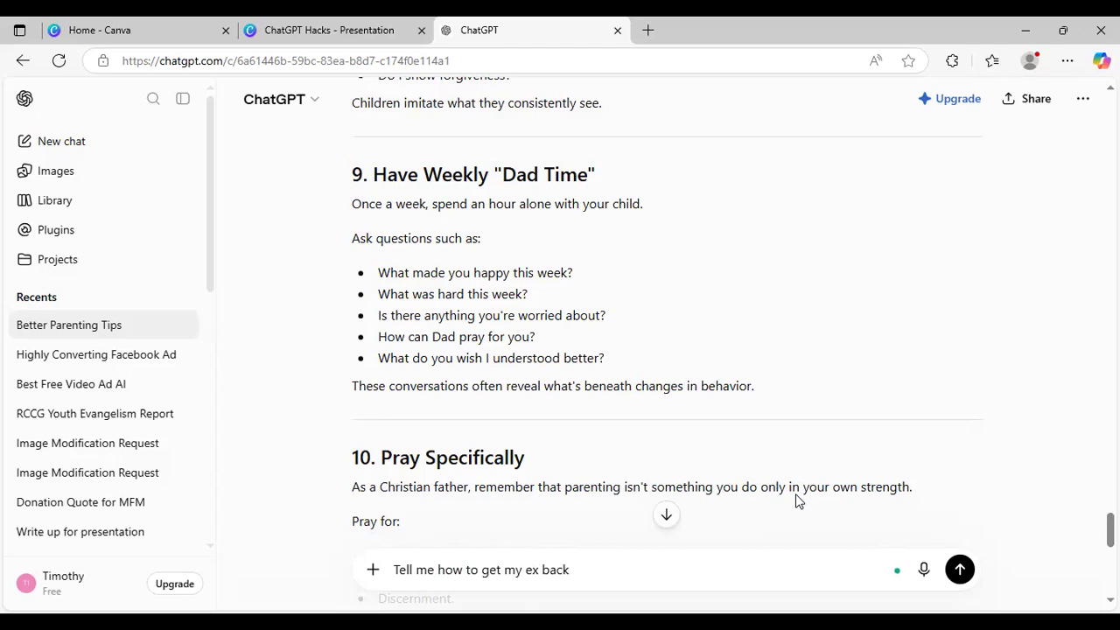
pyautogui.click(971, 578)
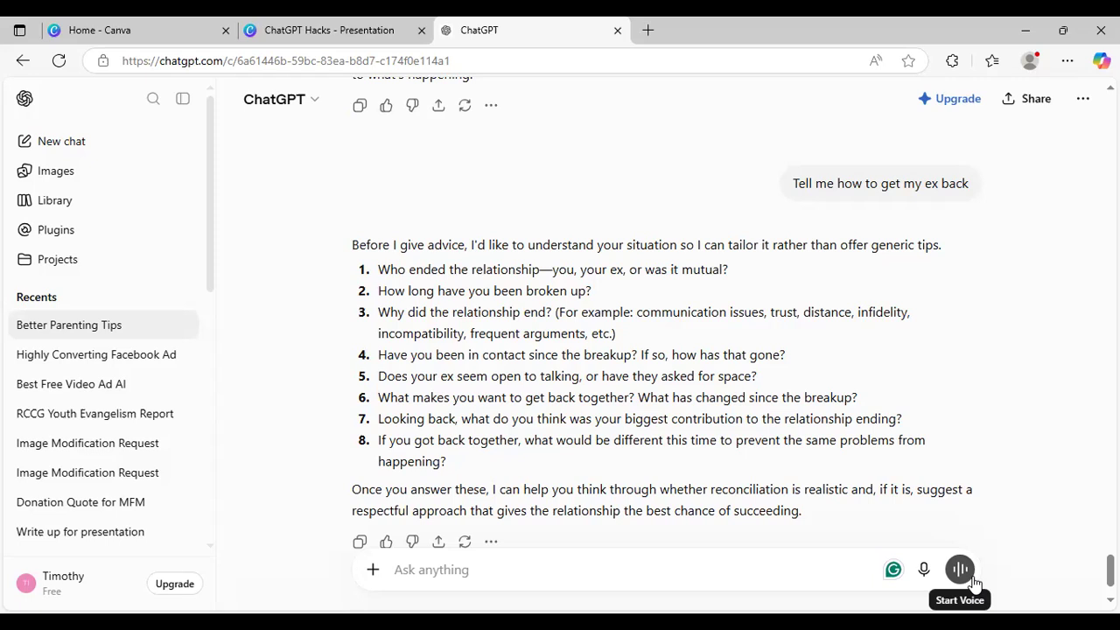
# Start a new chat and send the plain prompt "How to get my ex back".
pyautogui.click(63, 153)
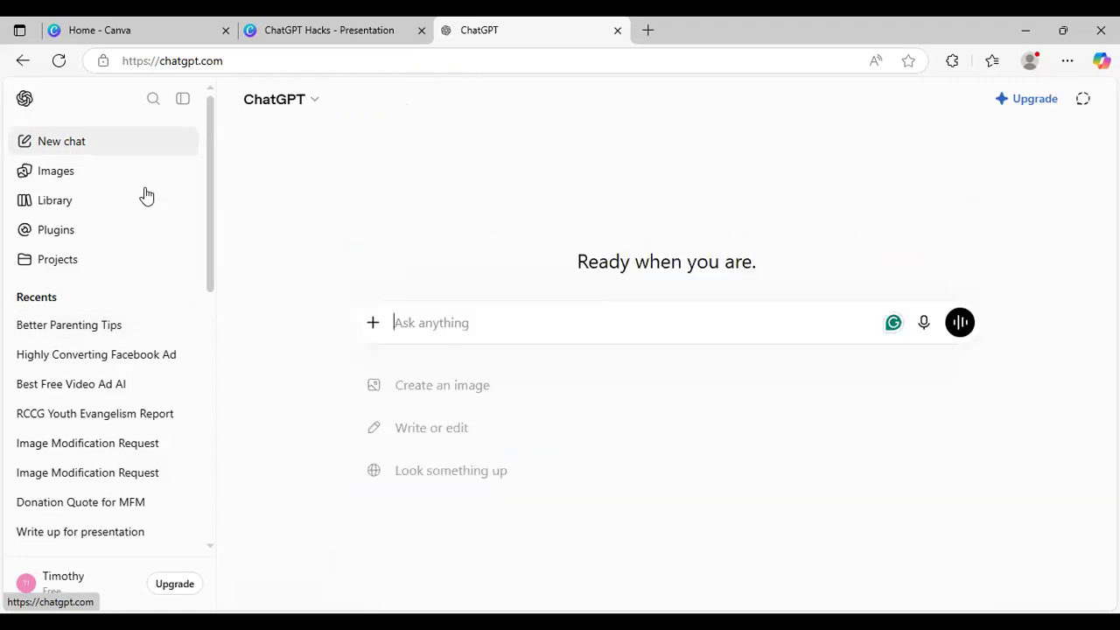
pyautogui.write('How to ')
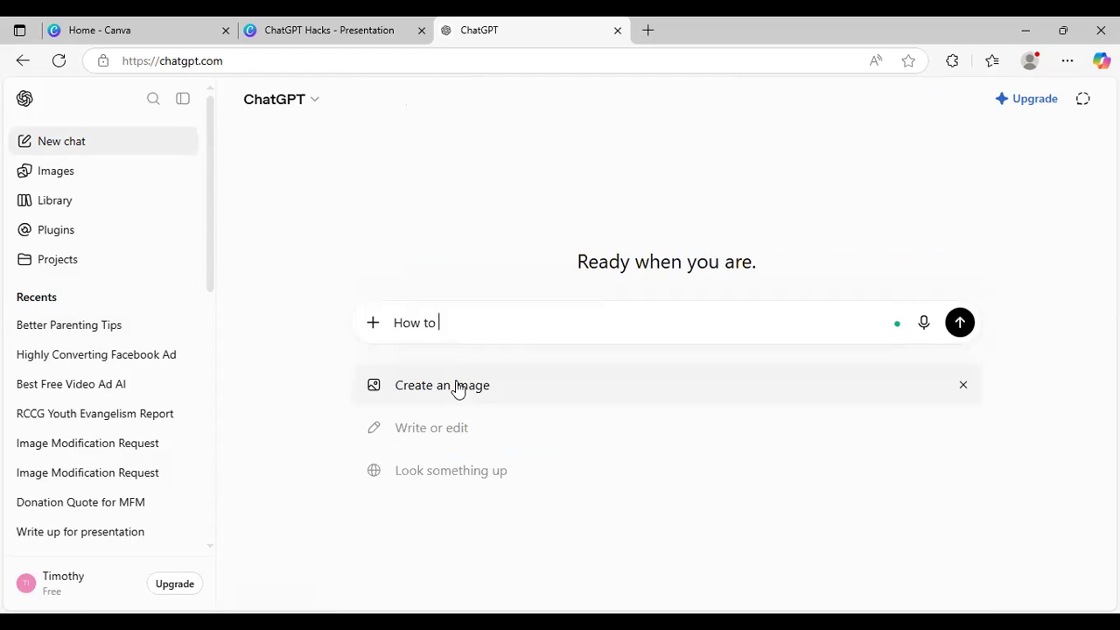
pyautogui.write('get my ex back')
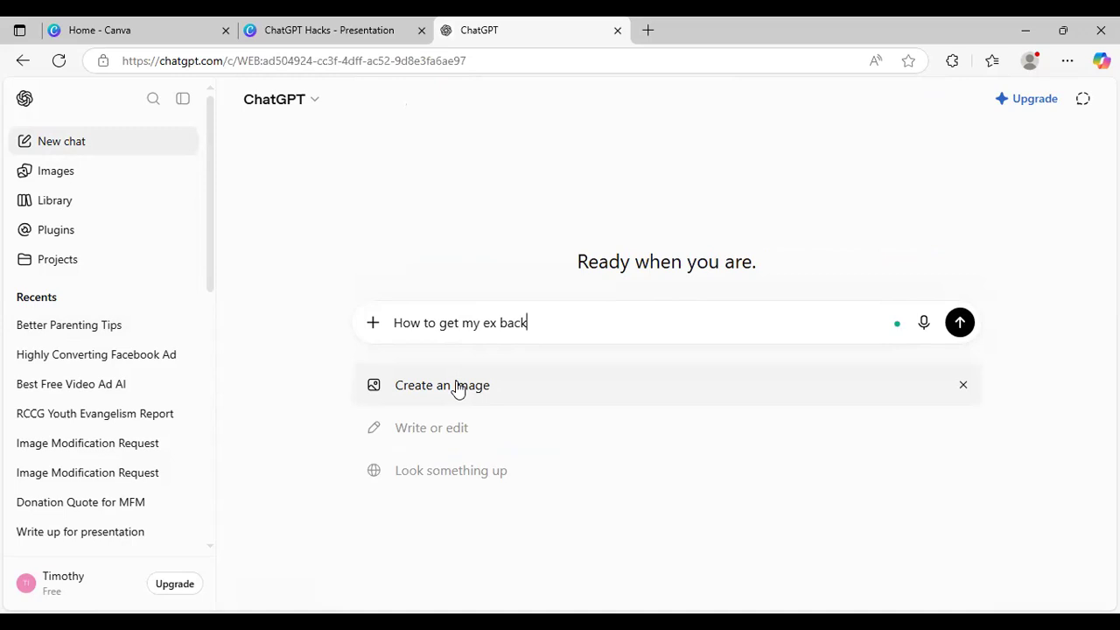
pyautogui.press('Return')
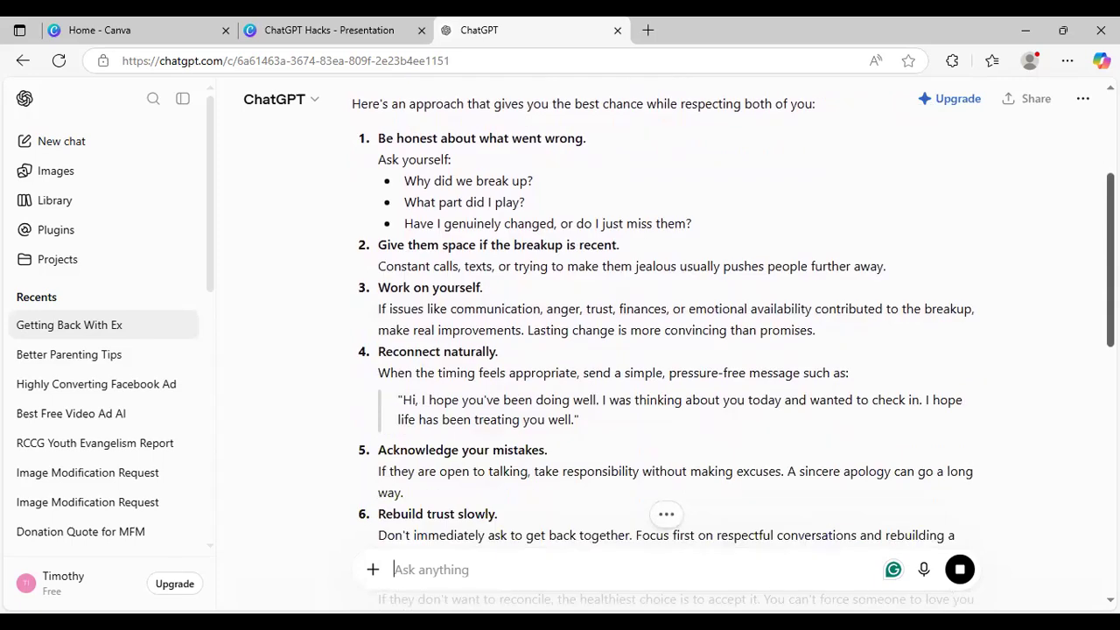
# Look through the answer on winning back an ex, and start a follow-up message with the line "How to get my ex back".
pyautogui.scroll(-3, 665, 350)
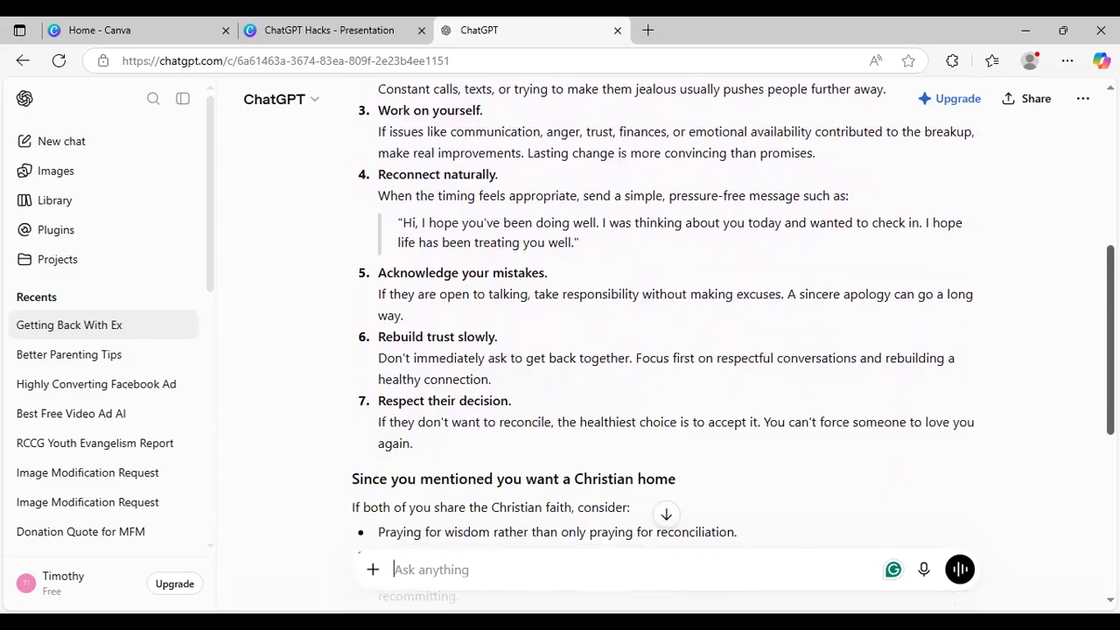
pyautogui.scroll(3, 664, 341)
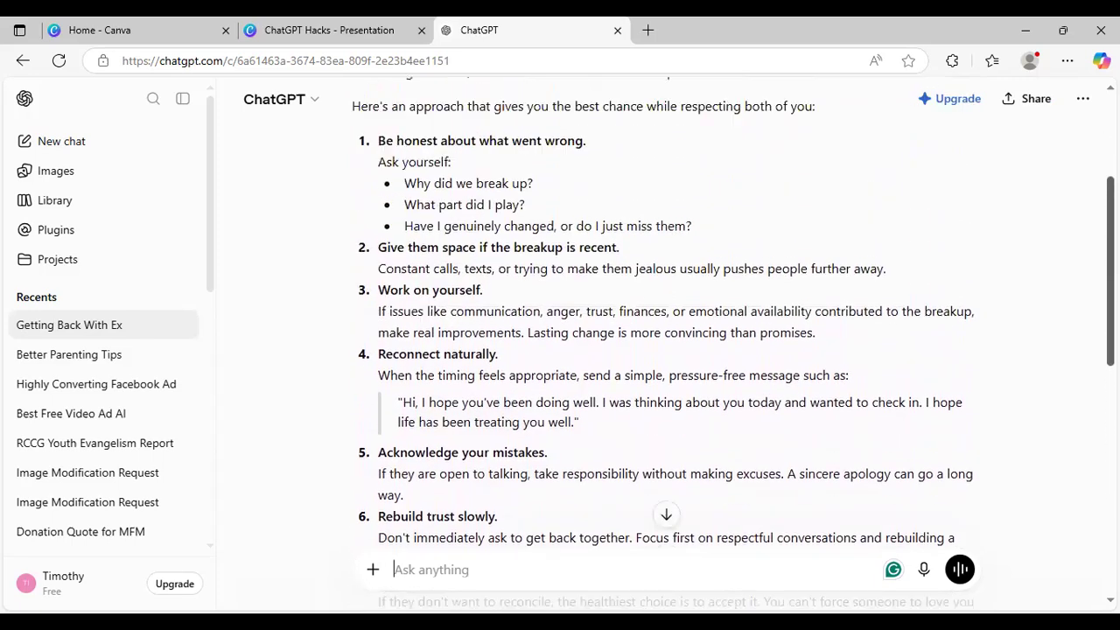
pyautogui.scroll(-5, 665, 341)
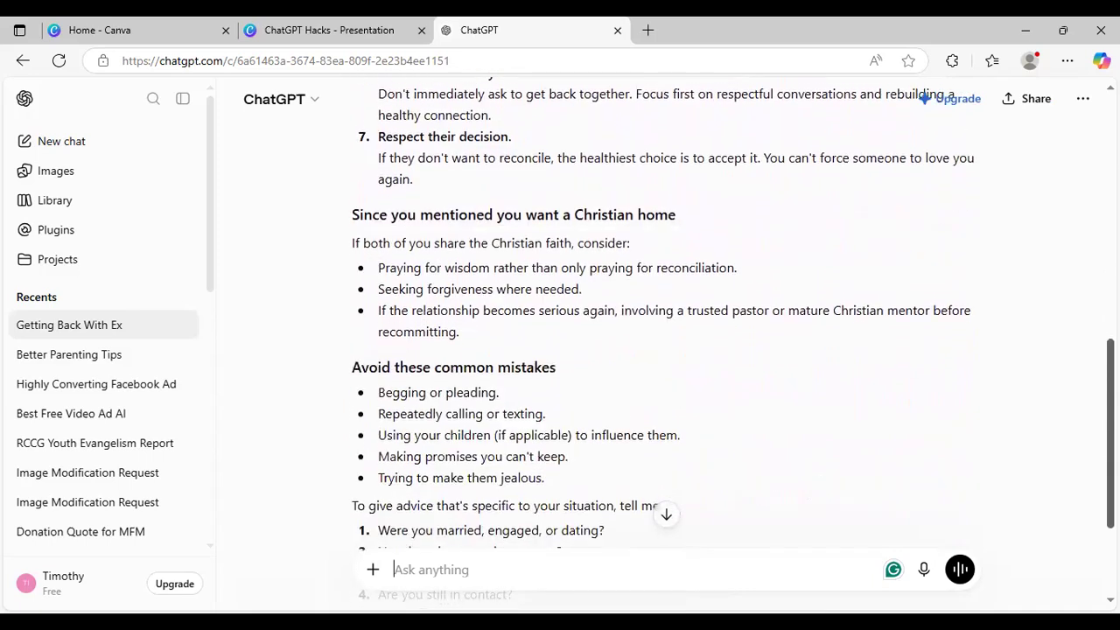
pyautogui.scroll(-2, 665, 341)
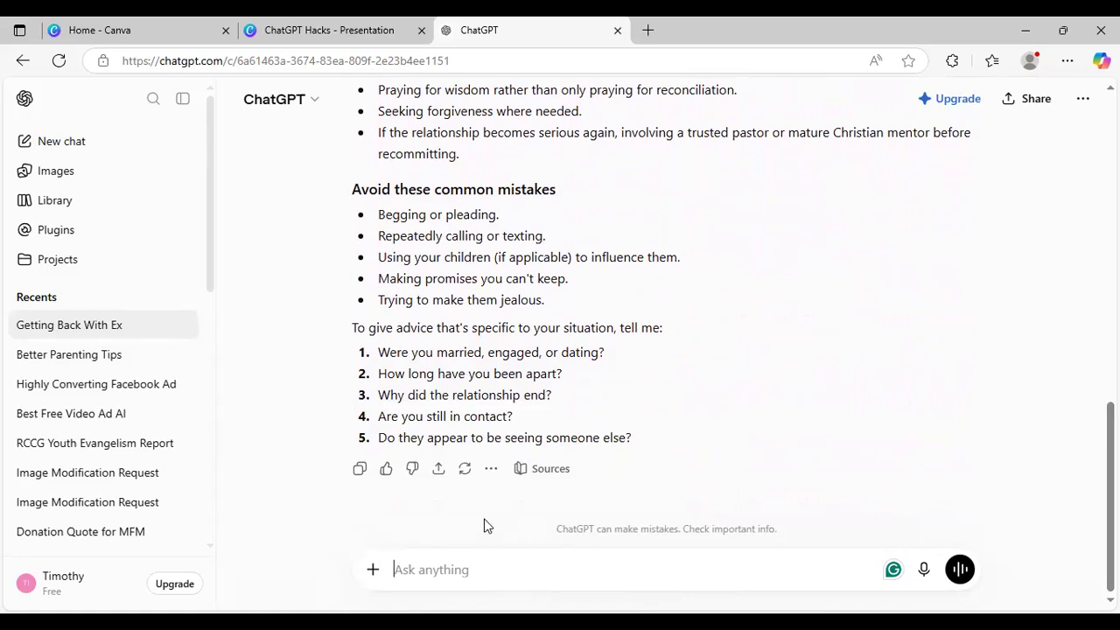
pyautogui.write('How to get ')
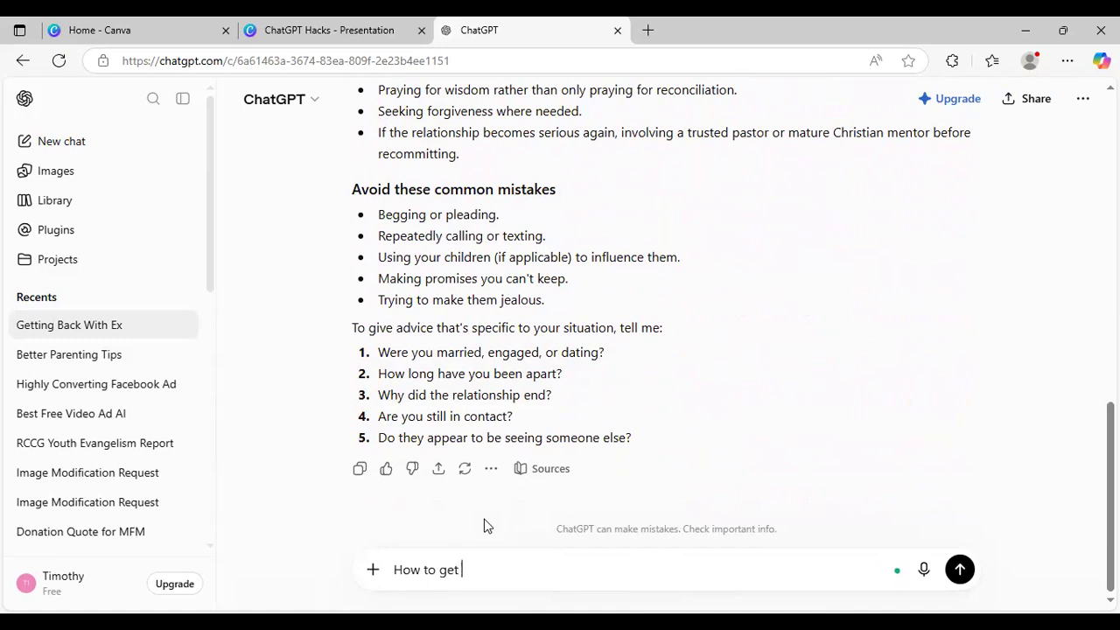
pyautogui.write('my ex back')
pyautogui.hotkey('shift', 'Return')
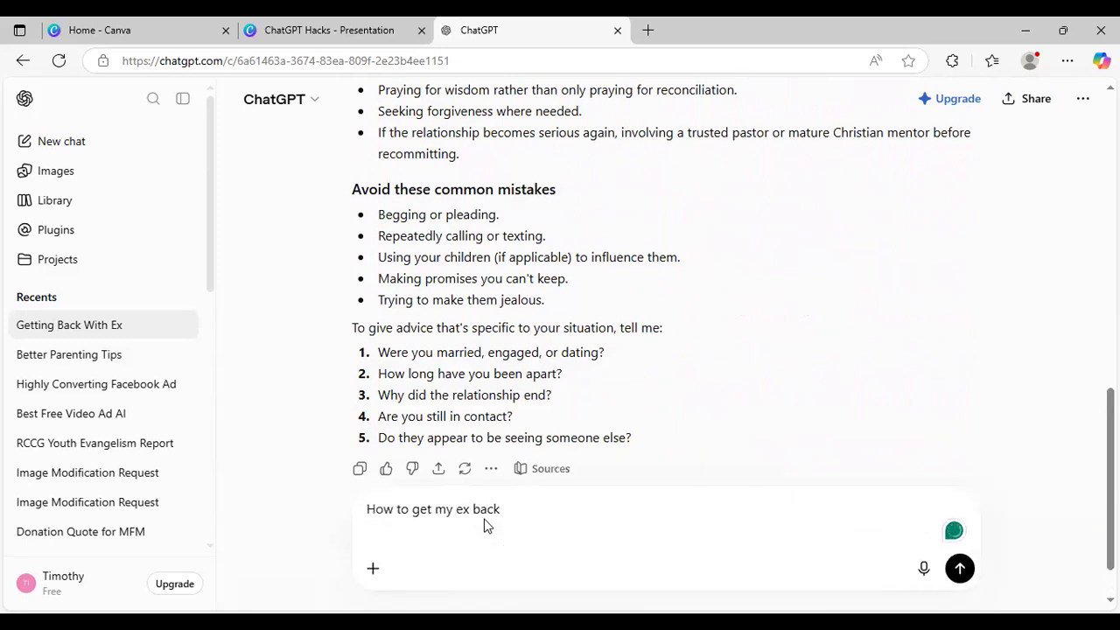
# Add the negative instructions "Don't sound robotic" and "Don't sound like a white man" on separate lines of the draft.
pyautogui.write("Don't sound")
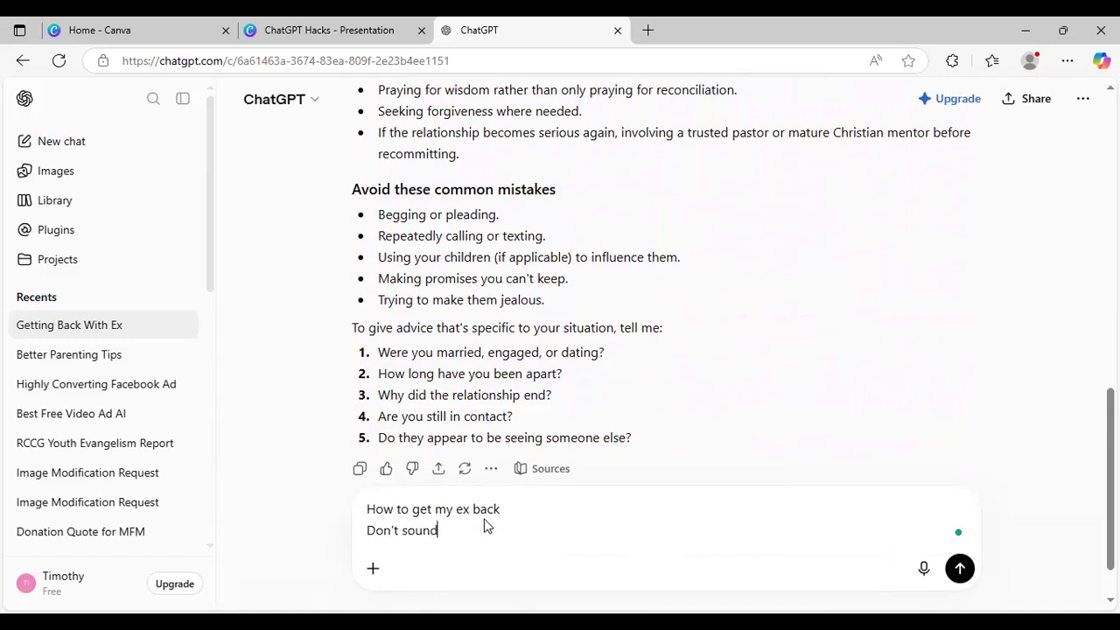
pyautogui.write(' robotic')
pyautogui.hotkey('shift', 'Return')
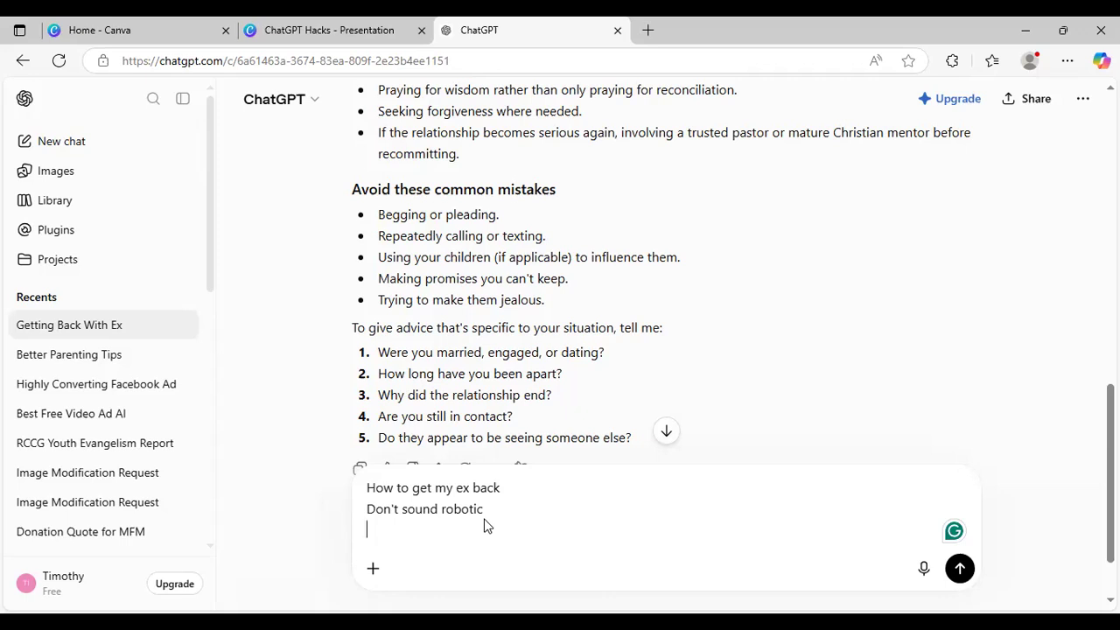
pyautogui.write("Don't ")
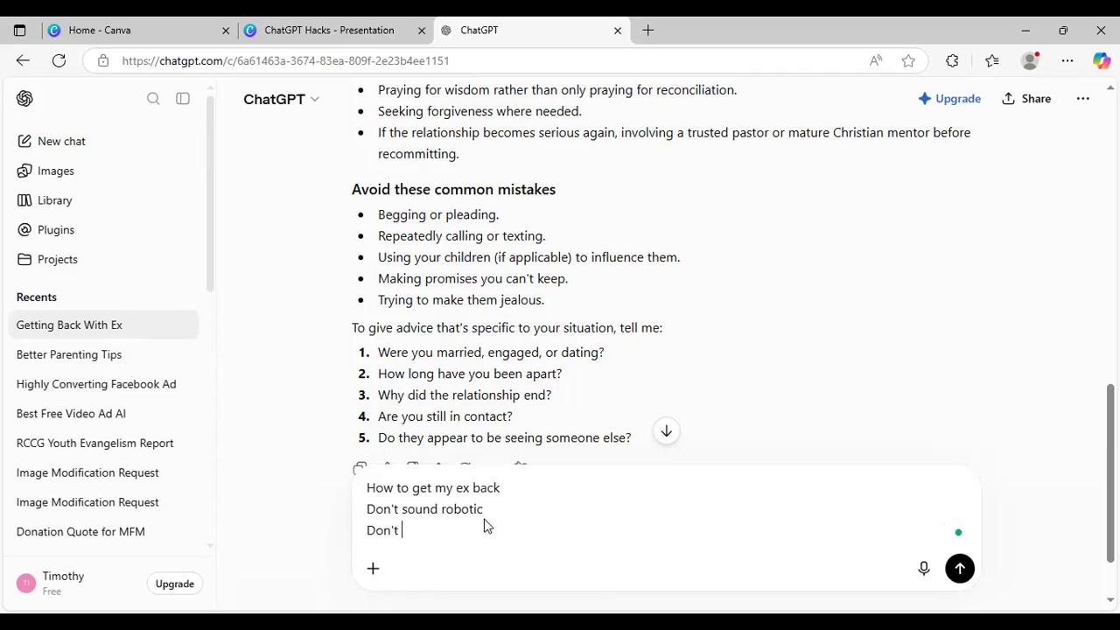
pyautogui.write('sound like a write man')
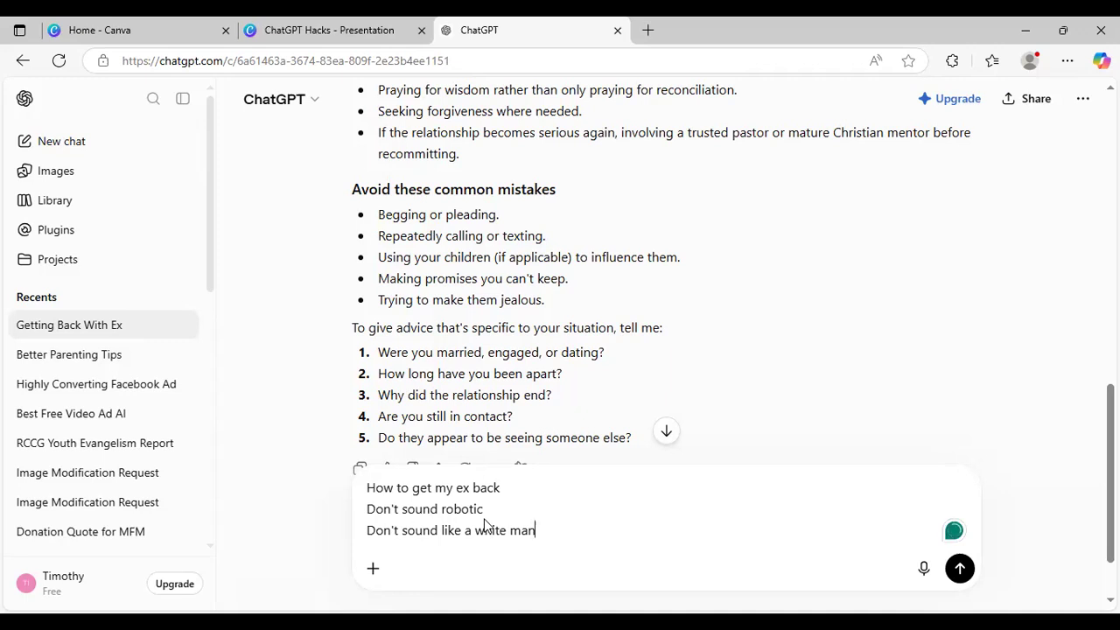
pyautogui.hotkey('shift', 'Return')
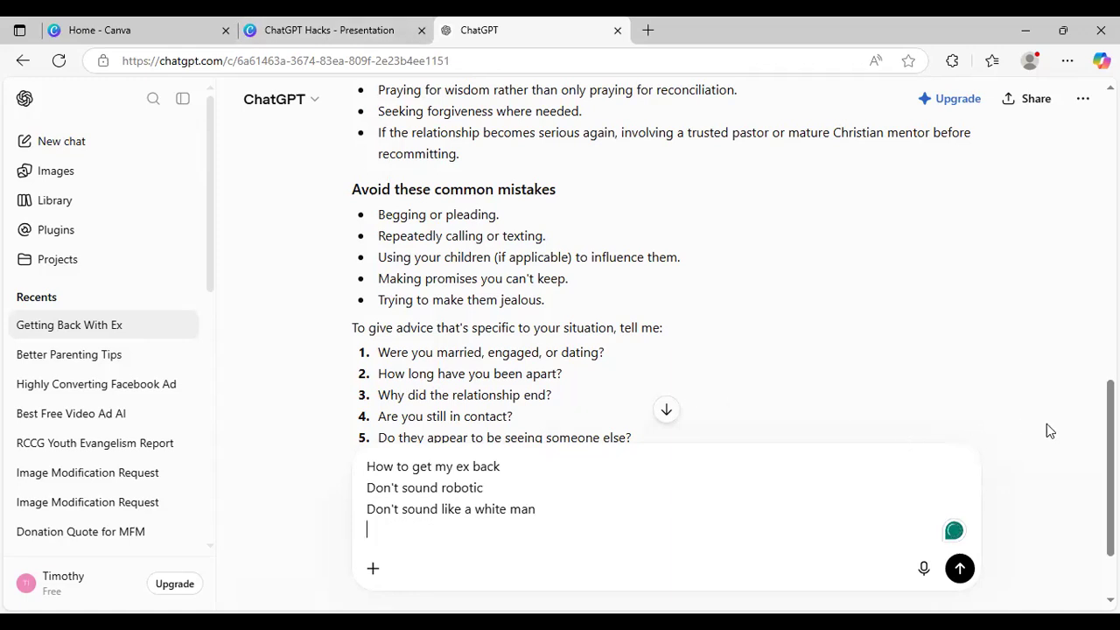
# Add "Don't sound religious" as the last negative instruction in the draft and send the message.
pyautogui.scroll(1, 1047, 423)
pyautogui.scroll(2, 733, 309)
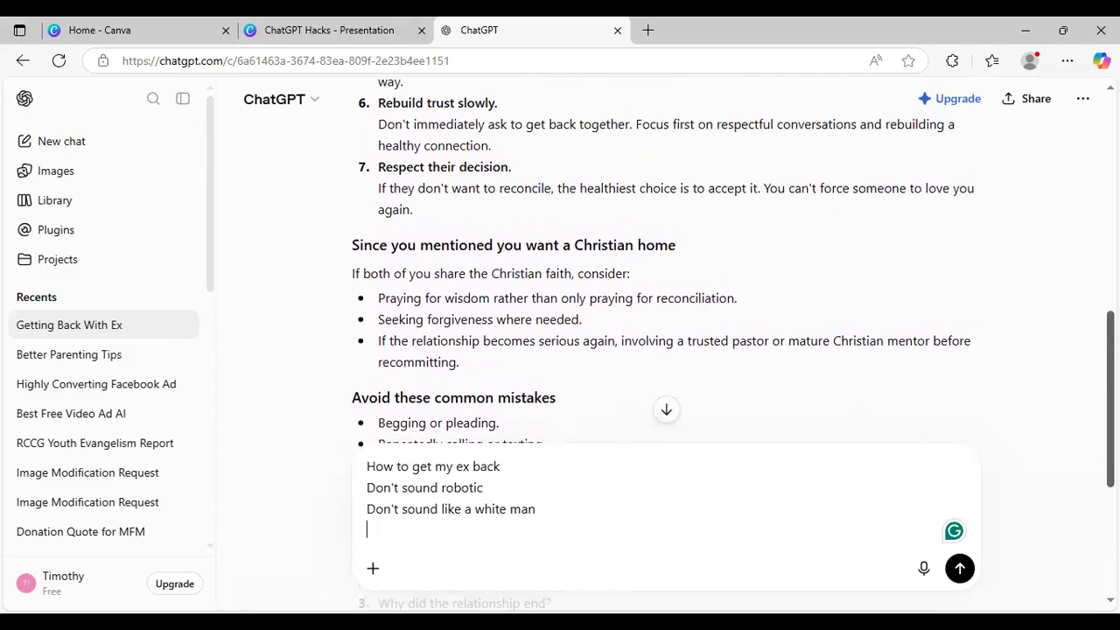
pyautogui.scroll(-1, 665, 262)
pyautogui.scroll(-1, 663, 262)
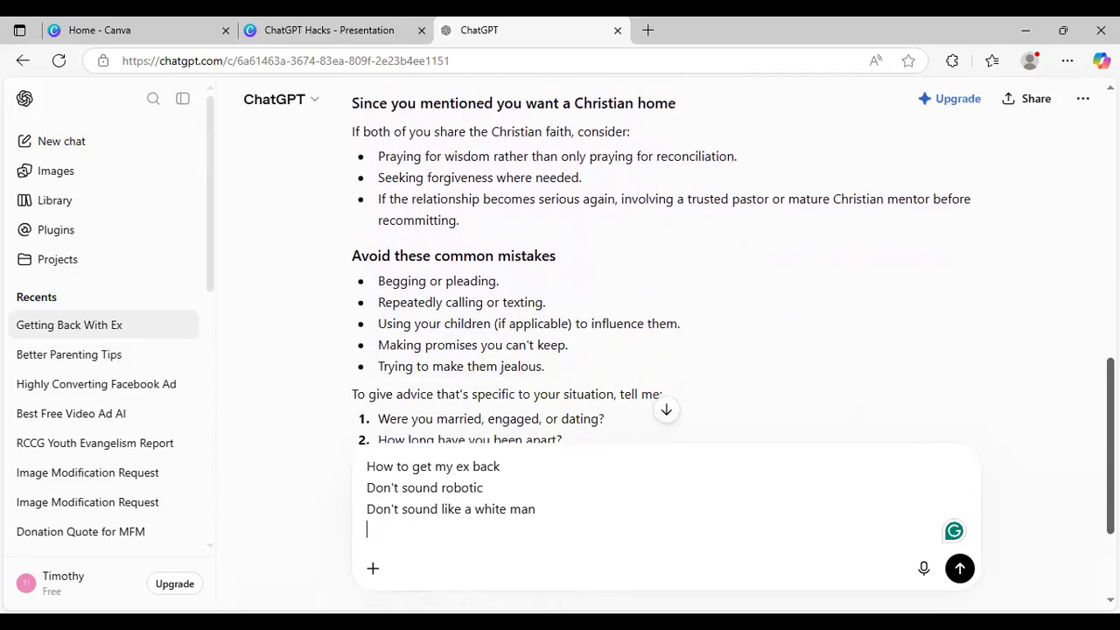
pyautogui.scroll(6, 663, 263)
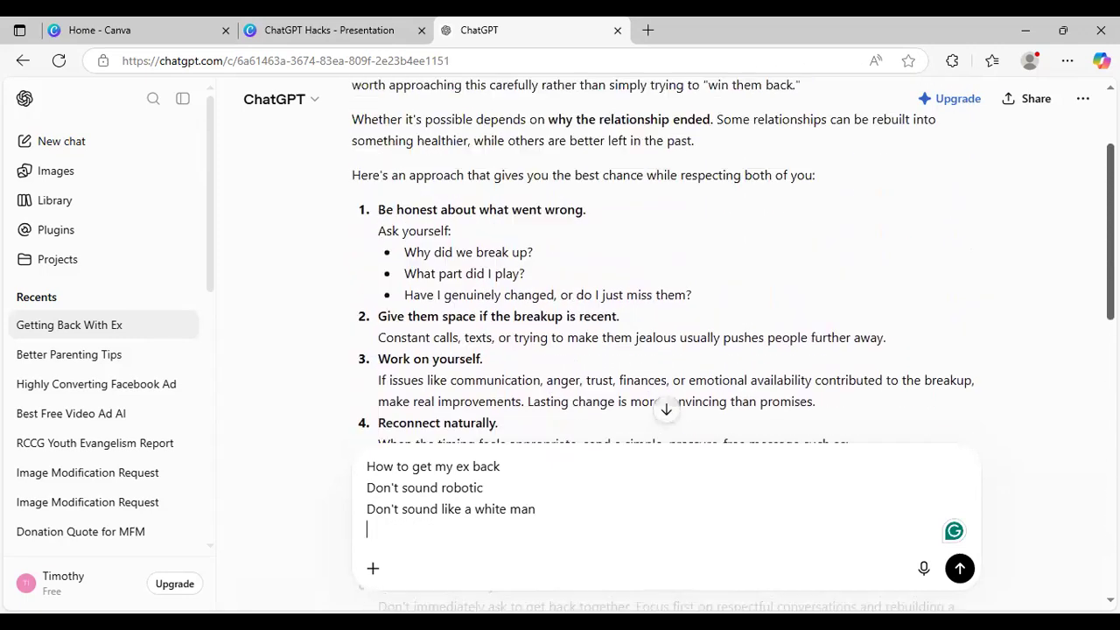
pyautogui.click(664, 408)
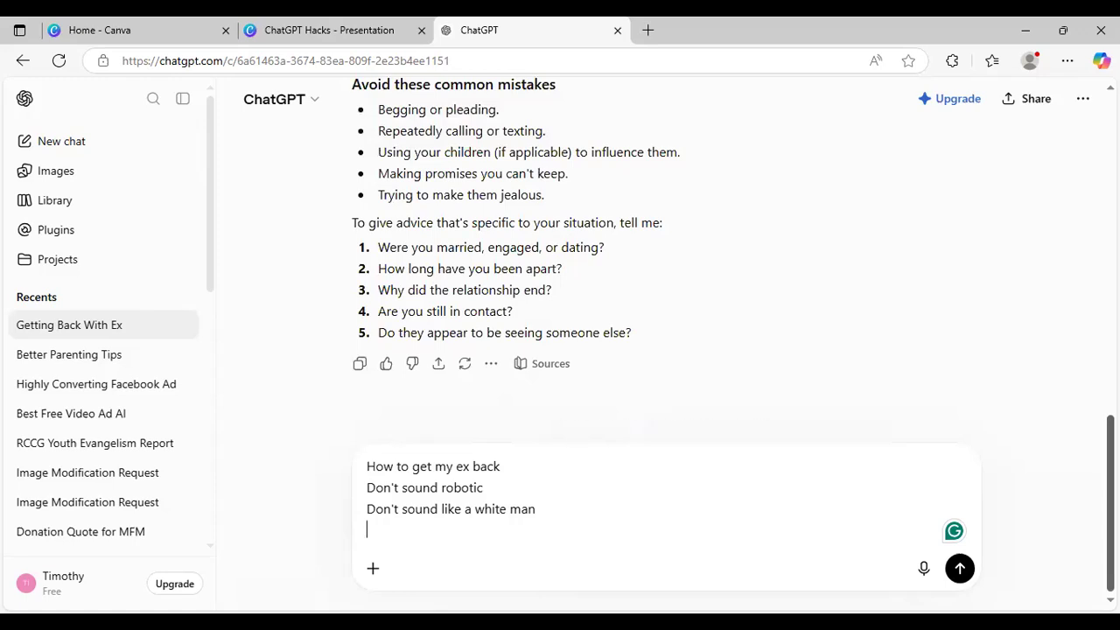
pyautogui.write('Don')
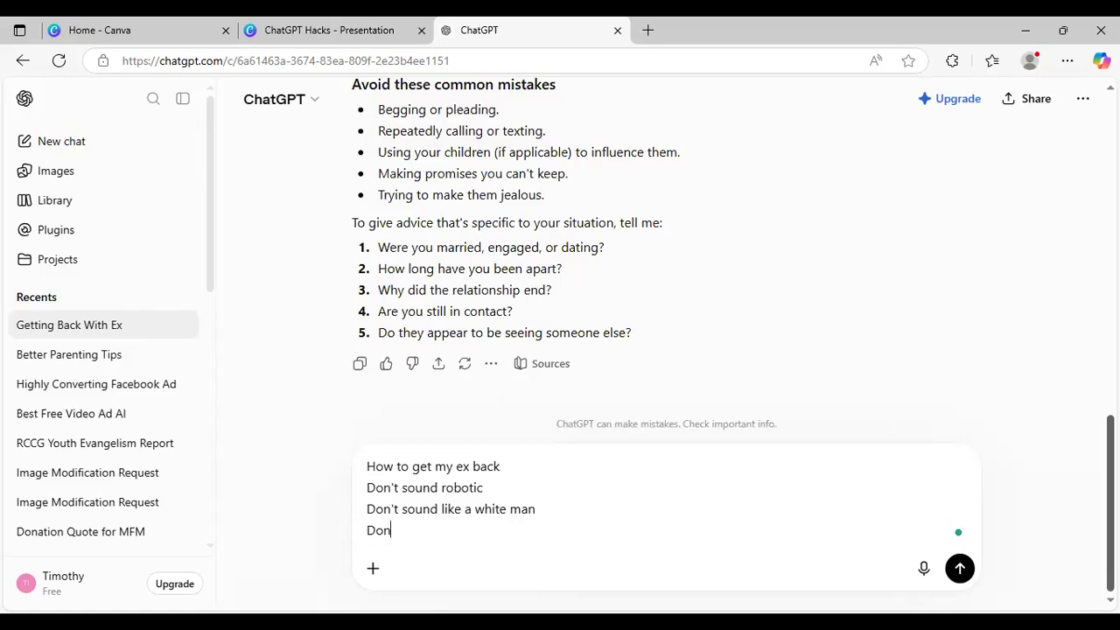
pyautogui.write("'t sound religious")
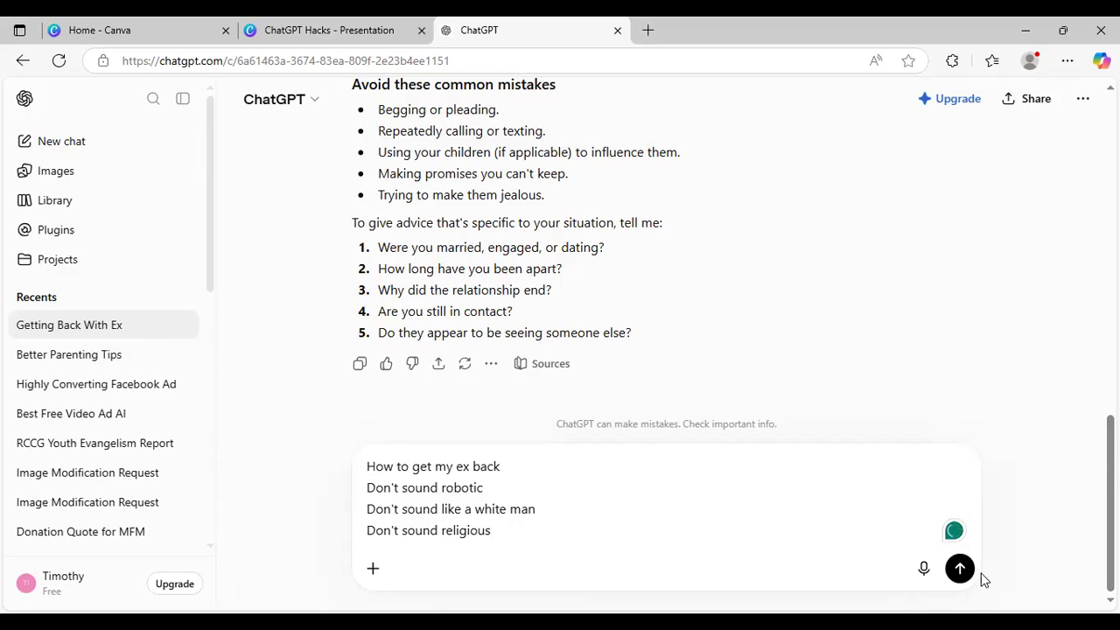
pyautogui.press('Return')
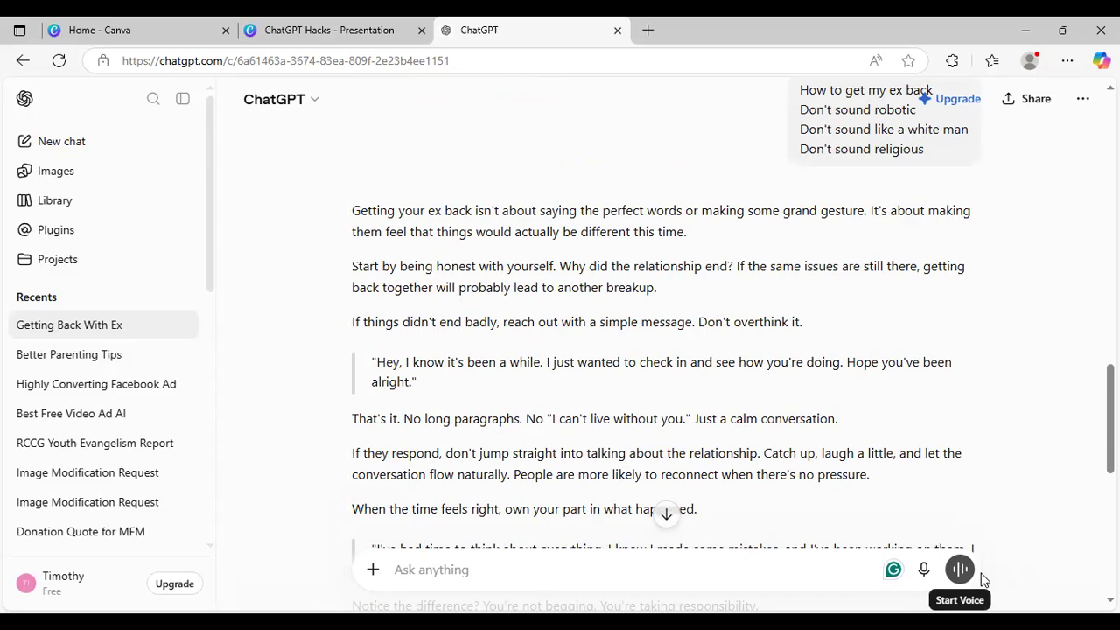
# Read through the new answer on getting an ex back to judge its tone against the negative instructions.
pyautogui.scroll(-5, 665, 350)
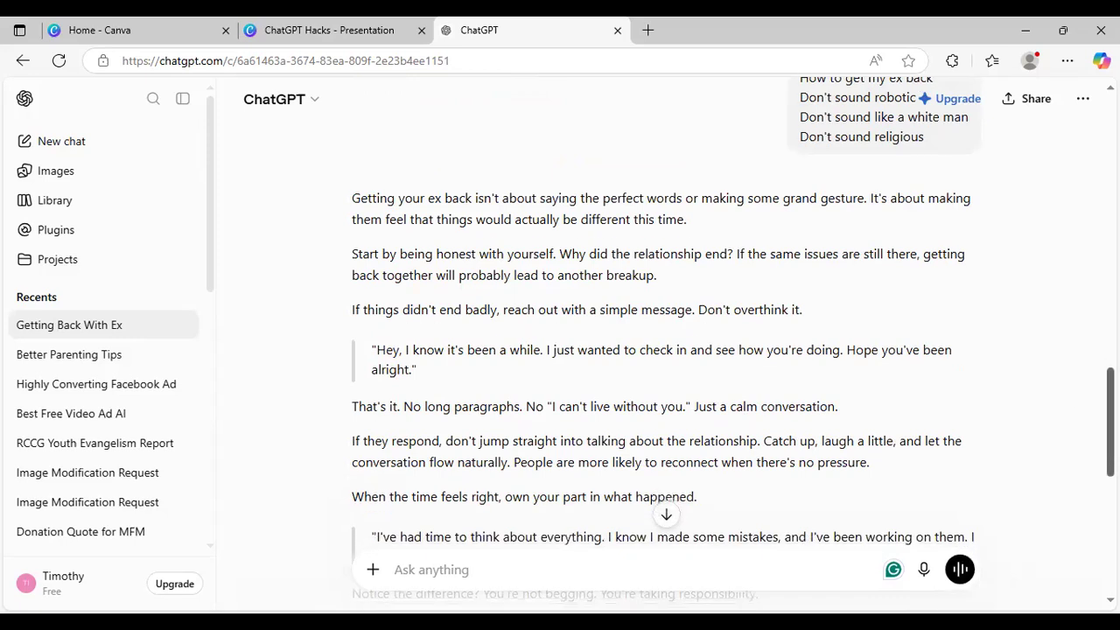
pyautogui.scroll(-4, 664, 349)
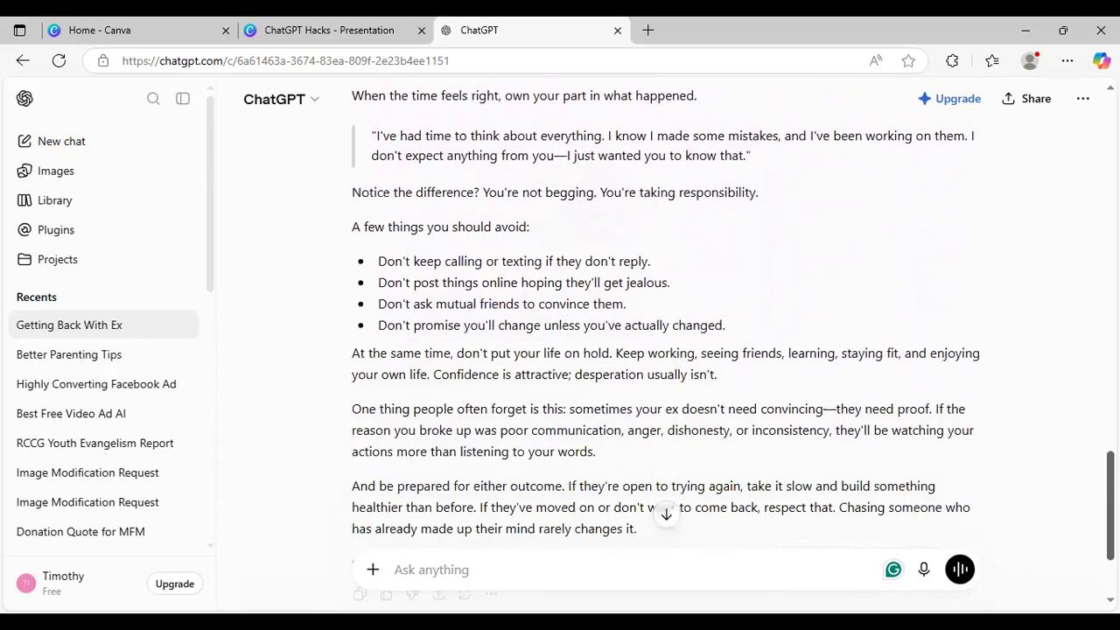
pyautogui.scroll(4, 665, 350)
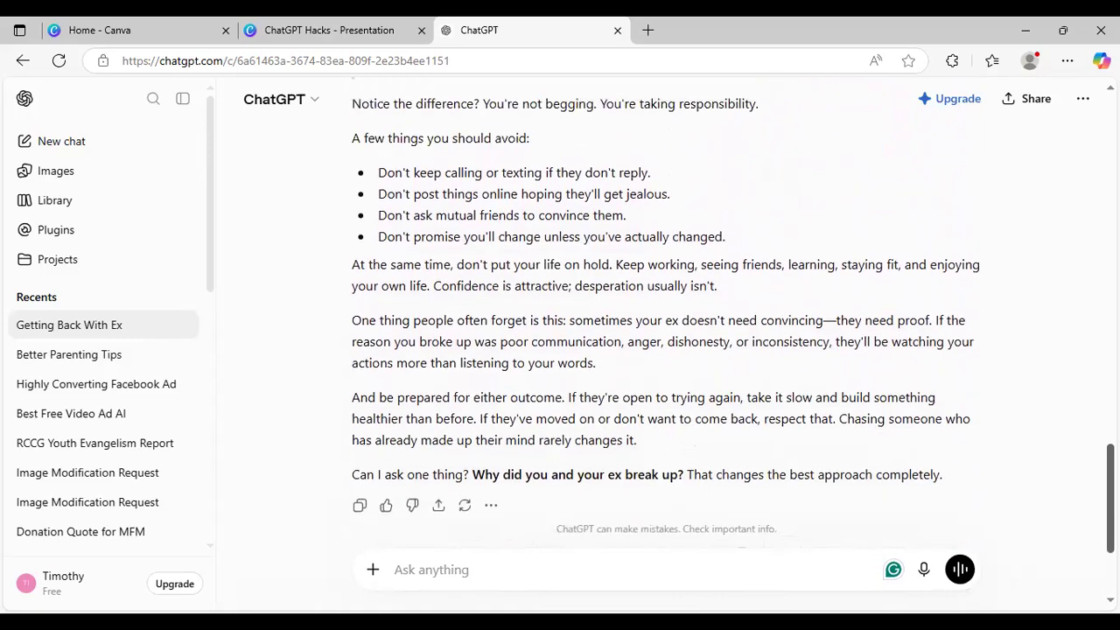
pyautogui.scroll(1, 664, 350)
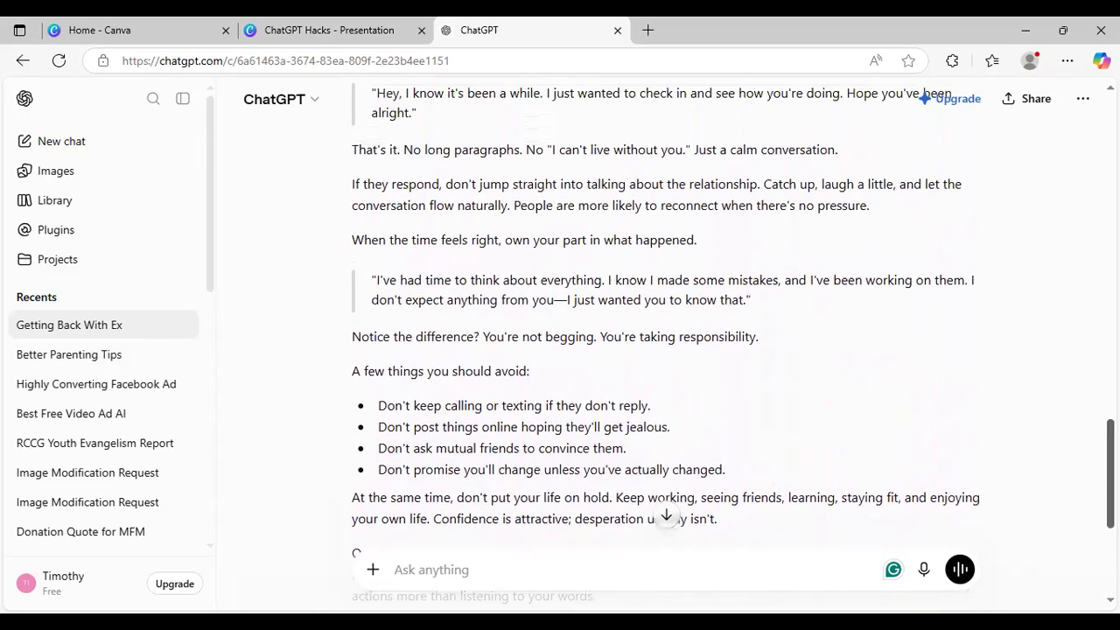
pyautogui.scroll(-3, 664, 350)
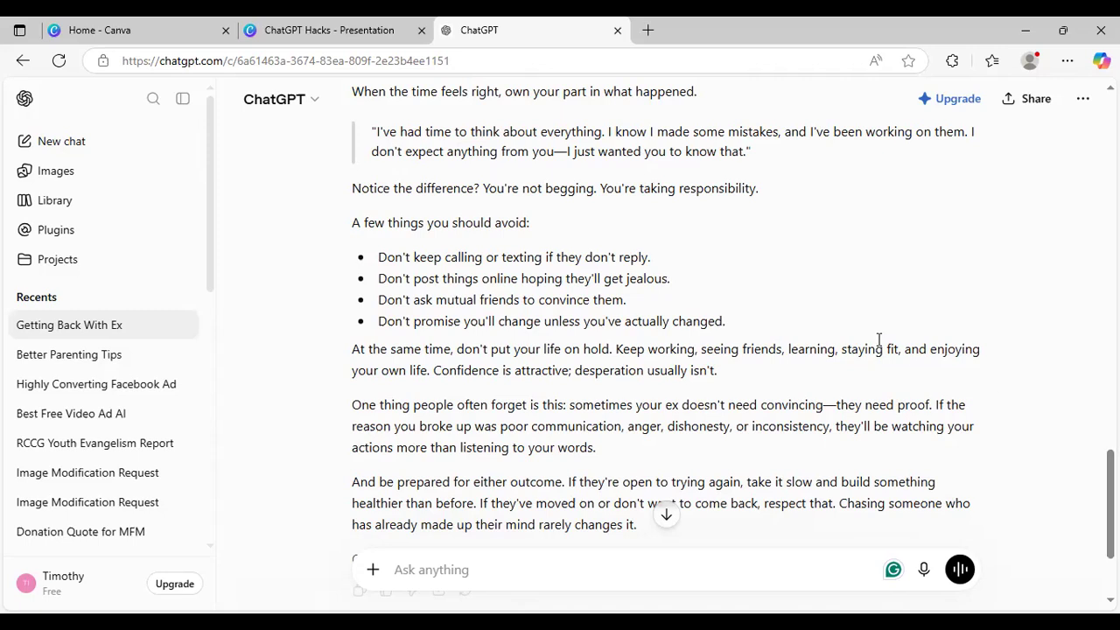
# Switch to the ChatGPT Hacks presentation in Canva and show the "Hack #4: Get Multiple Versions" slide full screen.
pyautogui.click(388, 33)
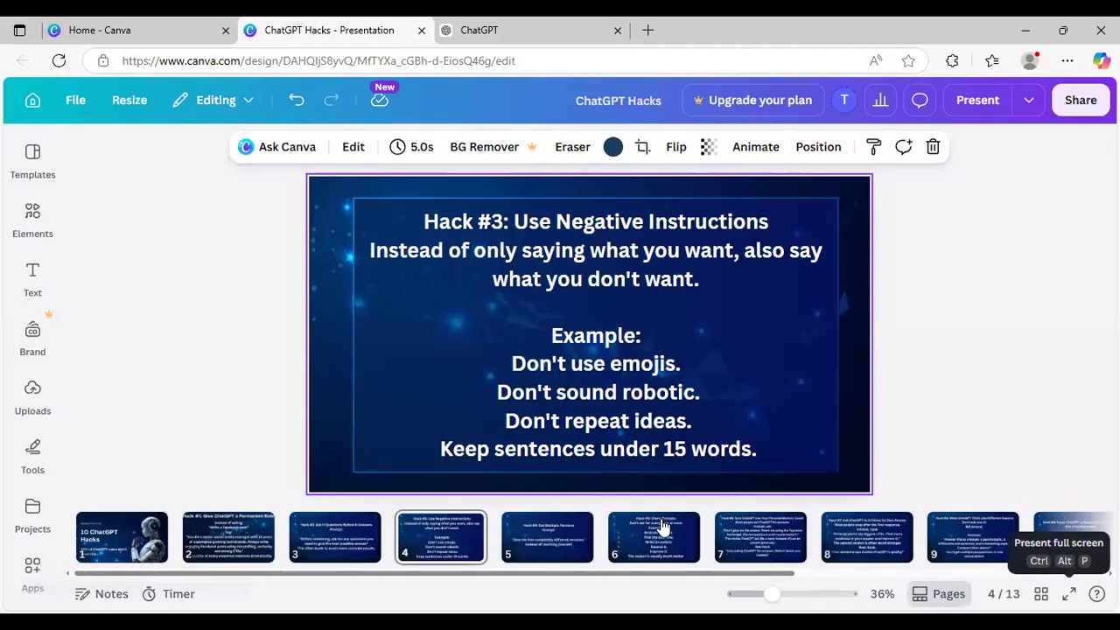
pyautogui.click(546, 536)
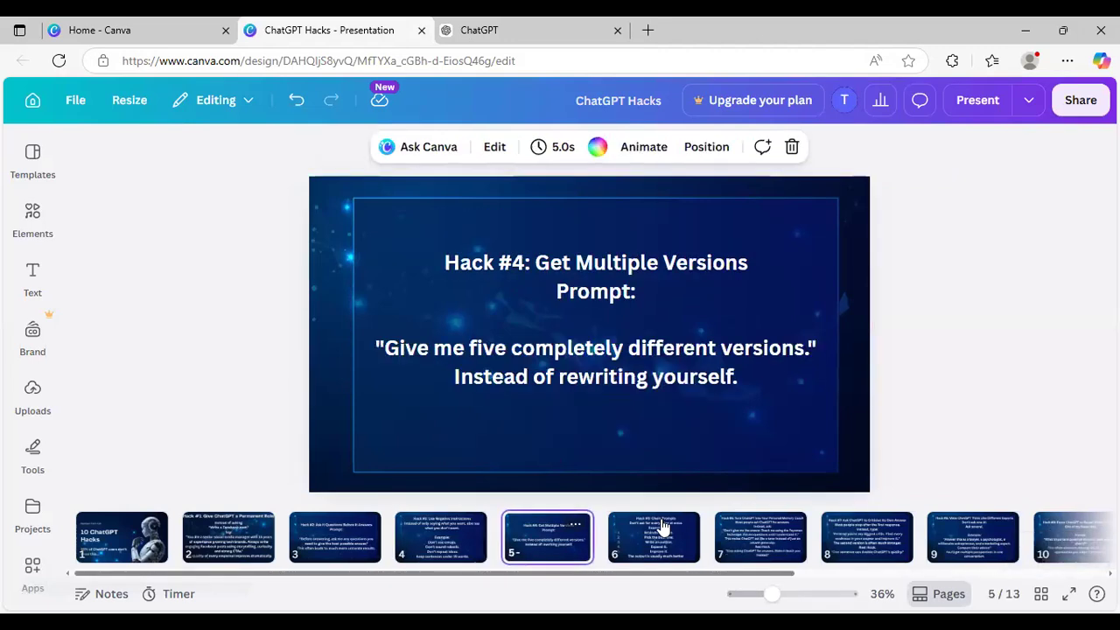
pyautogui.click(1068, 596)
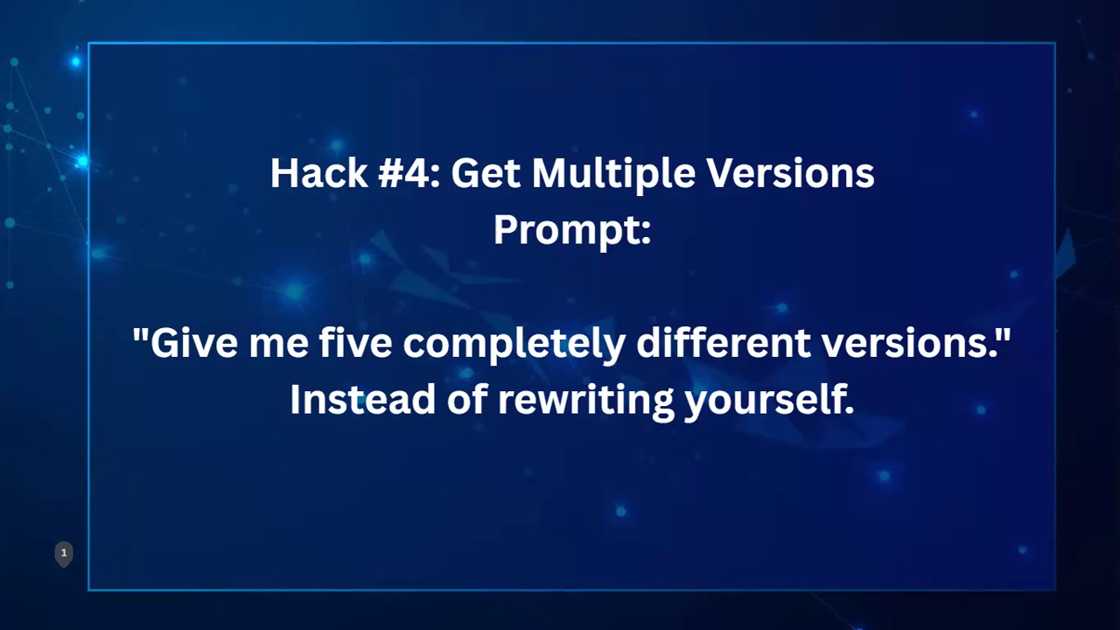
pyautogui.press('Escape')
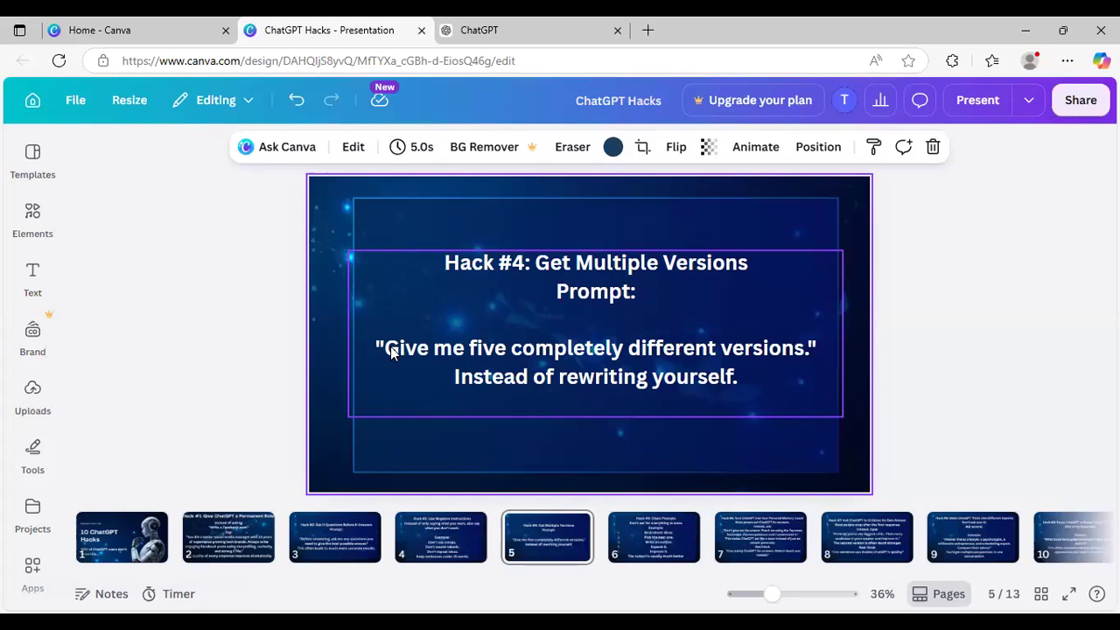
# Copy the slide's prompt text from "Give me five completely different versions." through "Instead of rewriting yourself".
pyautogui.click(391, 352)
pyautogui.moveTo(391, 350); pyautogui.dragTo(735, 378)
pyautogui.hotkey('ctrl', 'c')
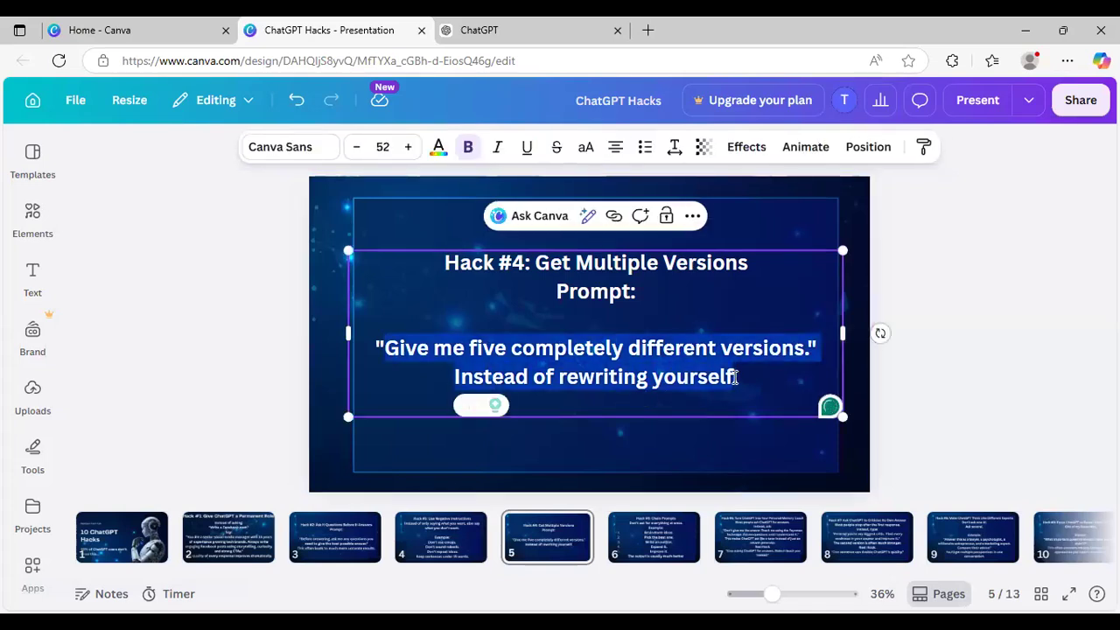
# Switch back to ChatGPT and send "How to make money on tik tok" in a new chat.
pyautogui.click(513, 30)
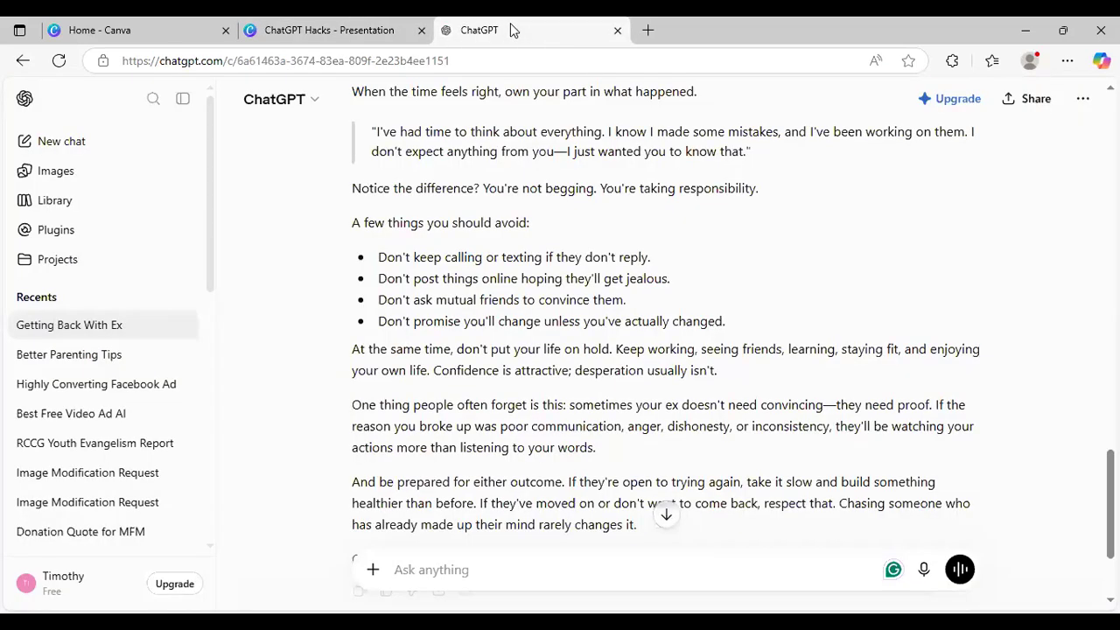
pyautogui.click(63, 143)
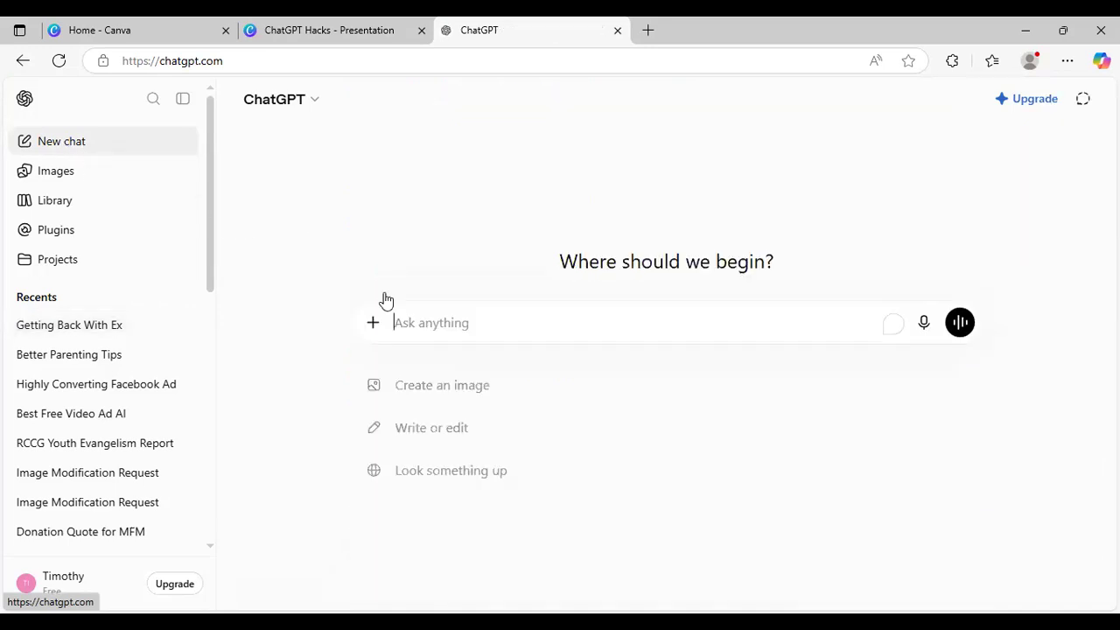
pyautogui.click(435, 327)
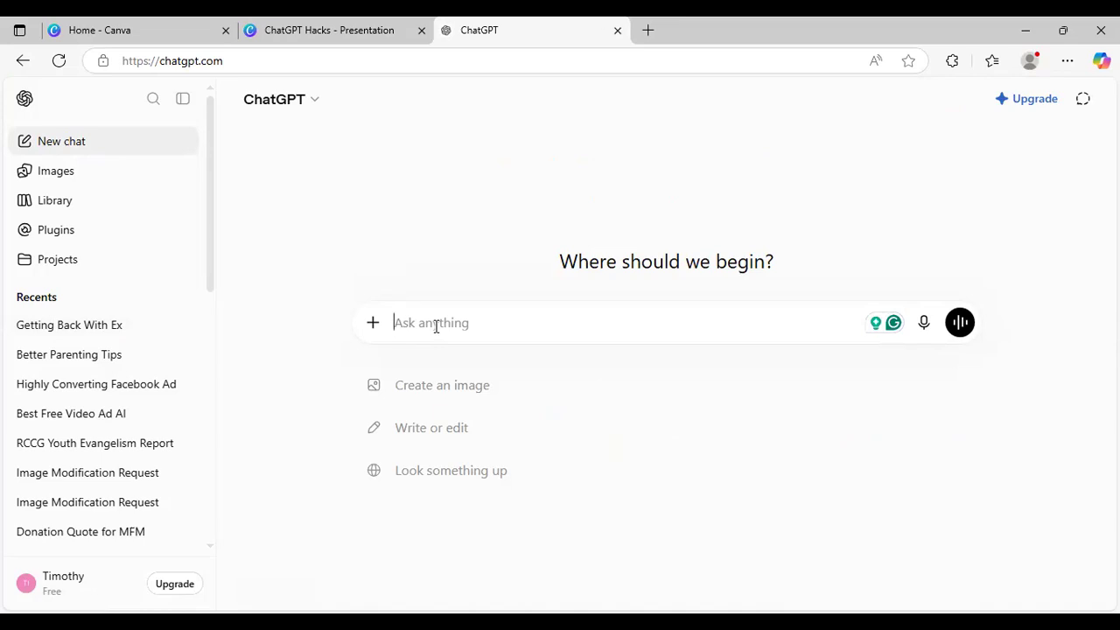
pyautogui.write('How to make money on ti')
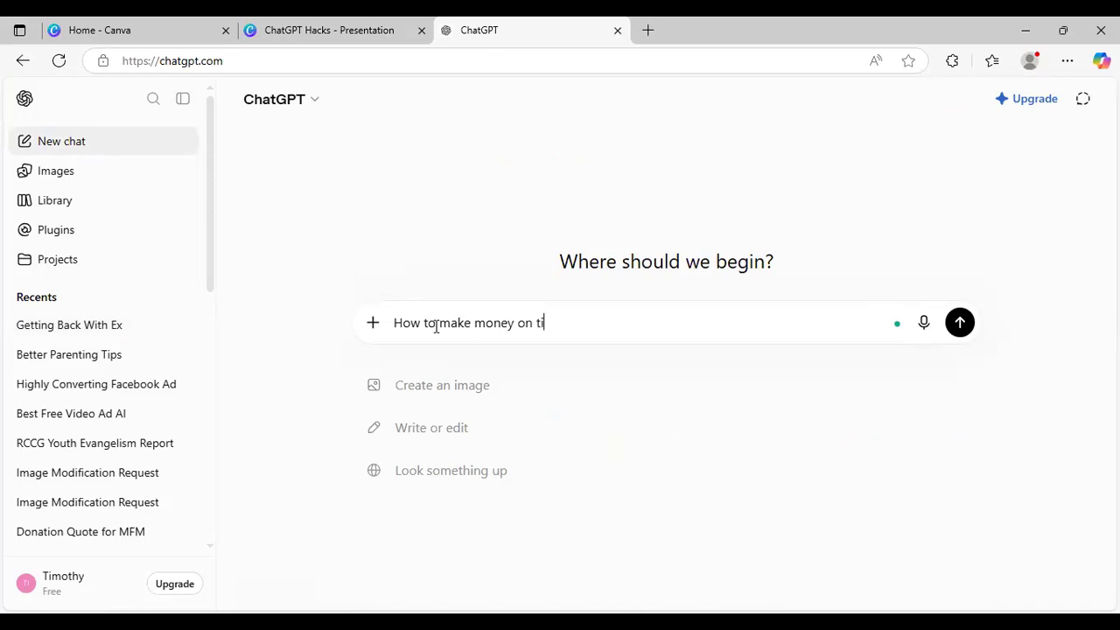
pyautogui.write('k tolk')
pyautogui.press('BackSpace')
pyautogui.press('BackSpace')
pyautogui.write('k tok')
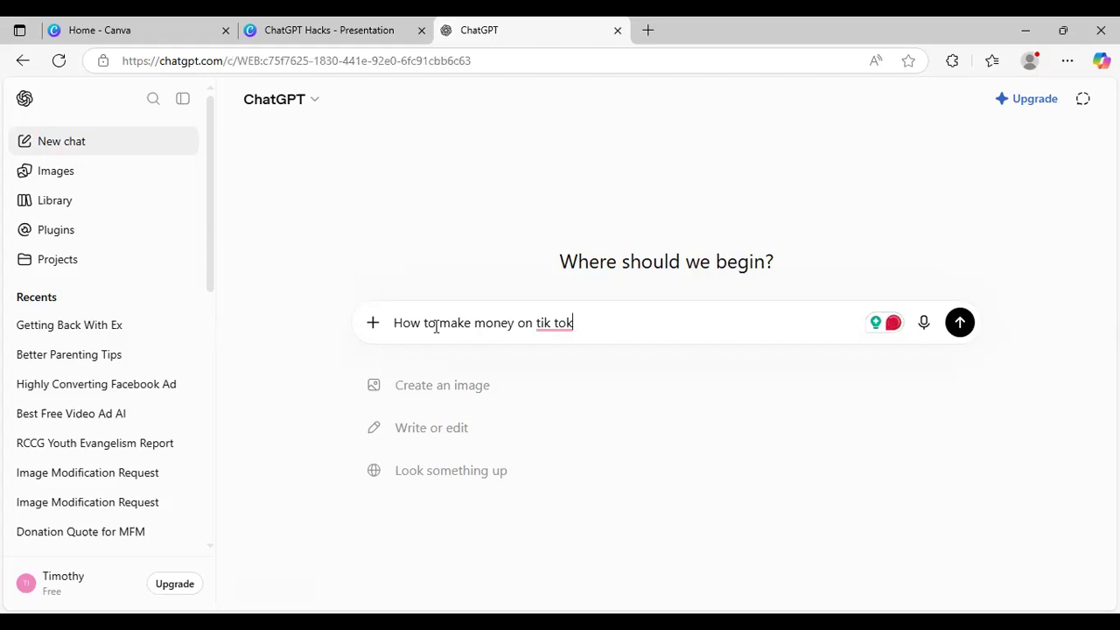
pyautogui.press('Return')
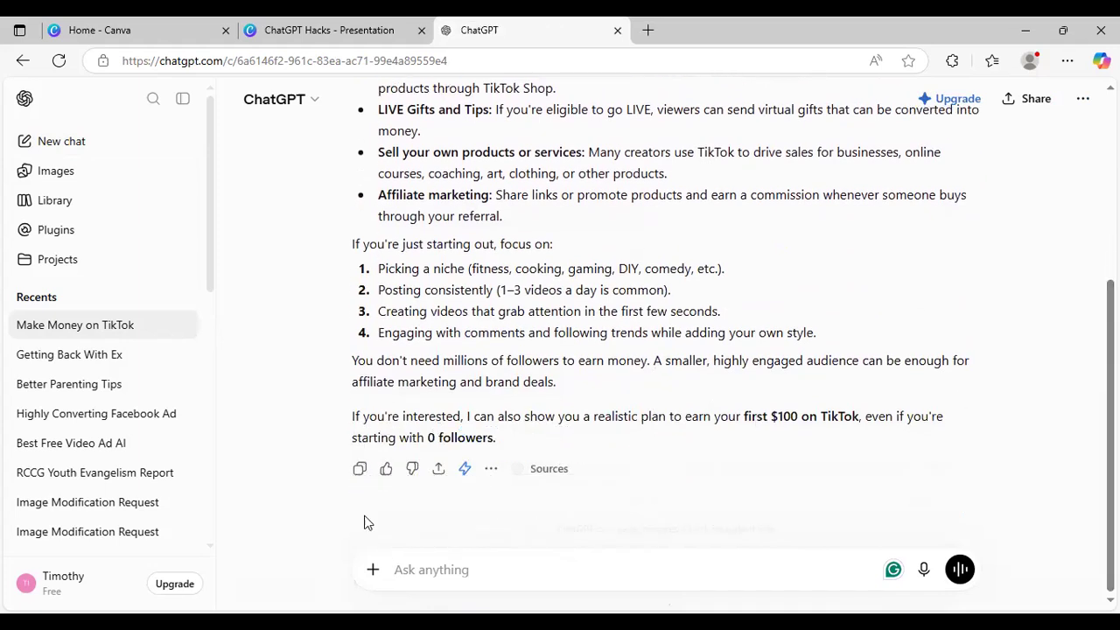
# Draft a follow-up reading "How to make money on tiktok" with the copied five-versions prompt pasted on a new line.
pyautogui.write('How t')
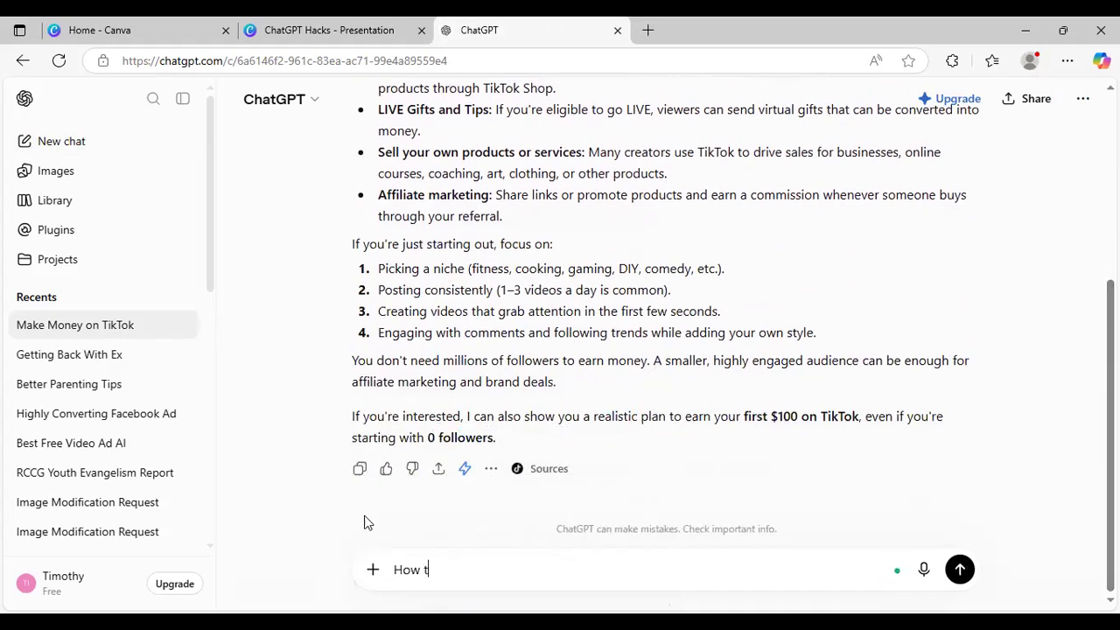
pyautogui.write('o make money on tiktok')
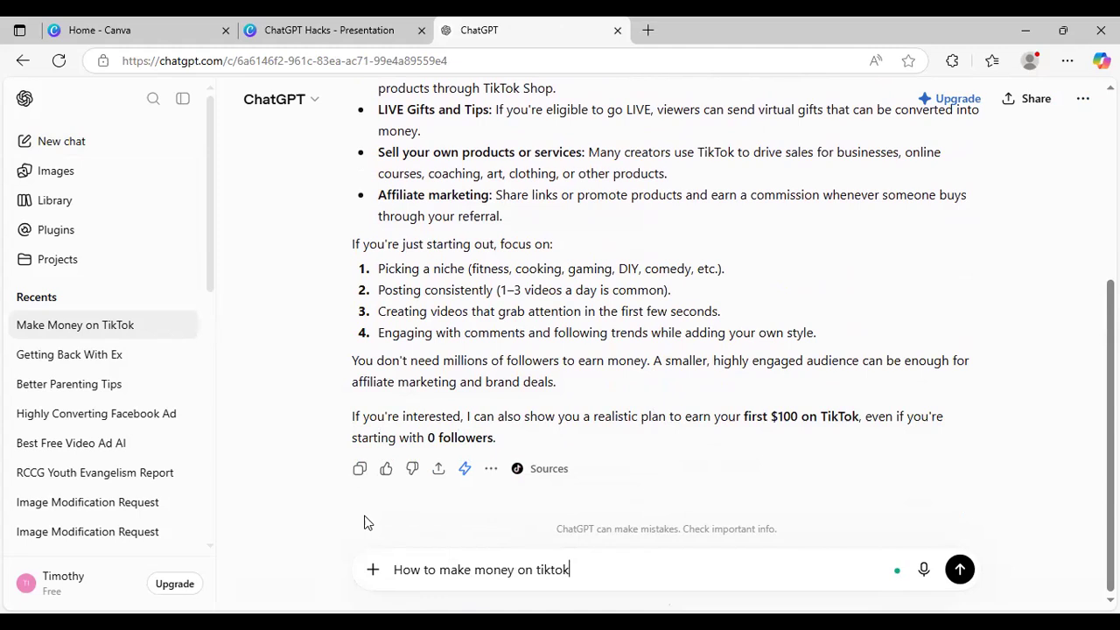
pyautogui.hotkey('shift', 'Return')
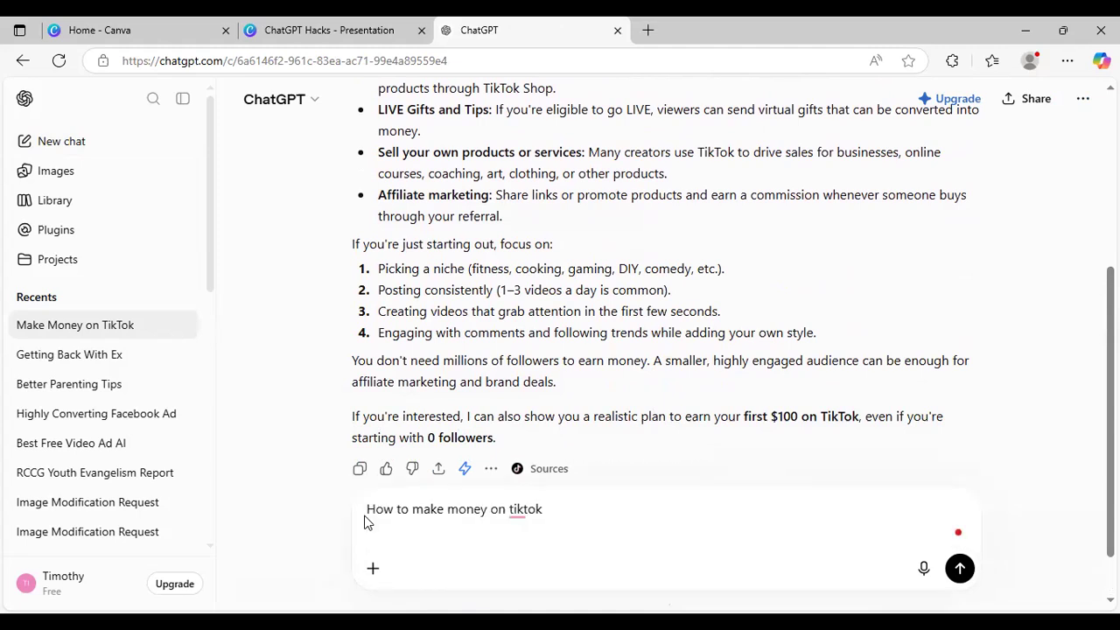
pyautogui.hotkey('ctrl', 'v')
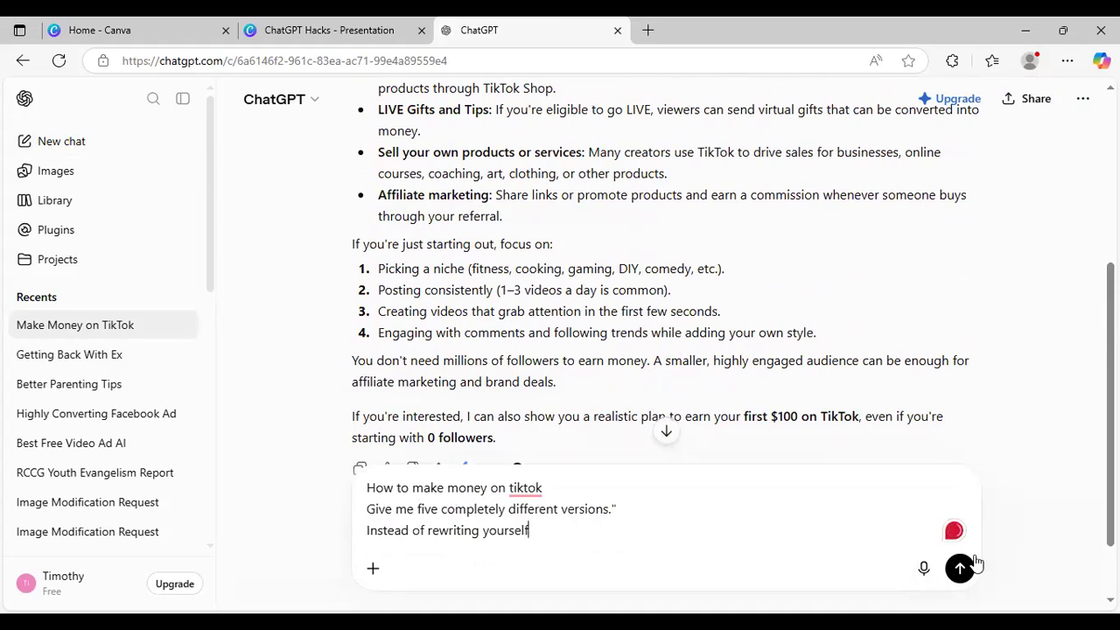
# Remove the line "Instead of rewriting yourself" from the draft and send the message.
pyautogui.hotkey('shift', 'Left')
pyautogui.hotkey('shift', 'Left')
pyautogui.hotkey('shift', 'Left')
pyautogui.hotkey('shift', 'Left')
pyautogui.hotkey('shift', 'Left')
pyautogui.hotkey('shift', 'Left')
pyautogui.hotkey('shift', 'Left')
pyautogui.hotkey('shift', 'Left')
pyautogui.hotkey('shift', 'Left')
pyautogui.hotkey('shift', 'Left')
pyautogui.hotkey('shift', 'Left')
pyautogui.hotkey('shift', 'Left')
pyautogui.hotkey('shift', 'Left')
pyautogui.hotkey('shift', 'Left')
pyautogui.hotkey('shift', 'Left')
pyautogui.hotkey('shift', 'Left')
pyautogui.hotkey('shift', 'Left')
pyautogui.hotkey('shift', 'Left')
pyautogui.hotkey('shift', 'Left')
pyautogui.hotkey('shift', 'Left')
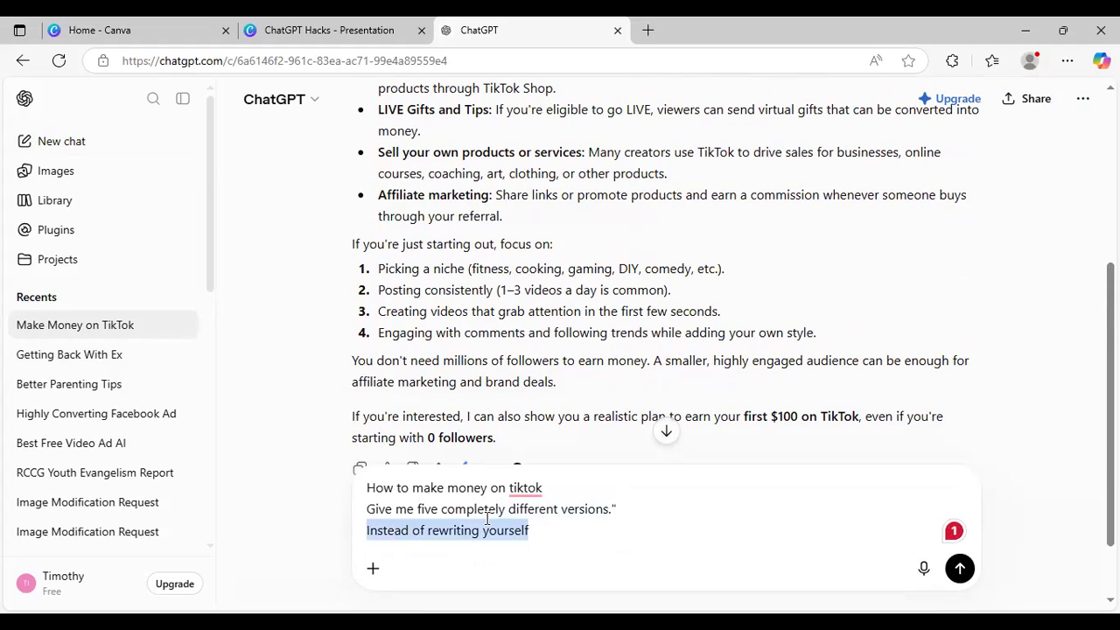
pyautogui.press('BackSpace')
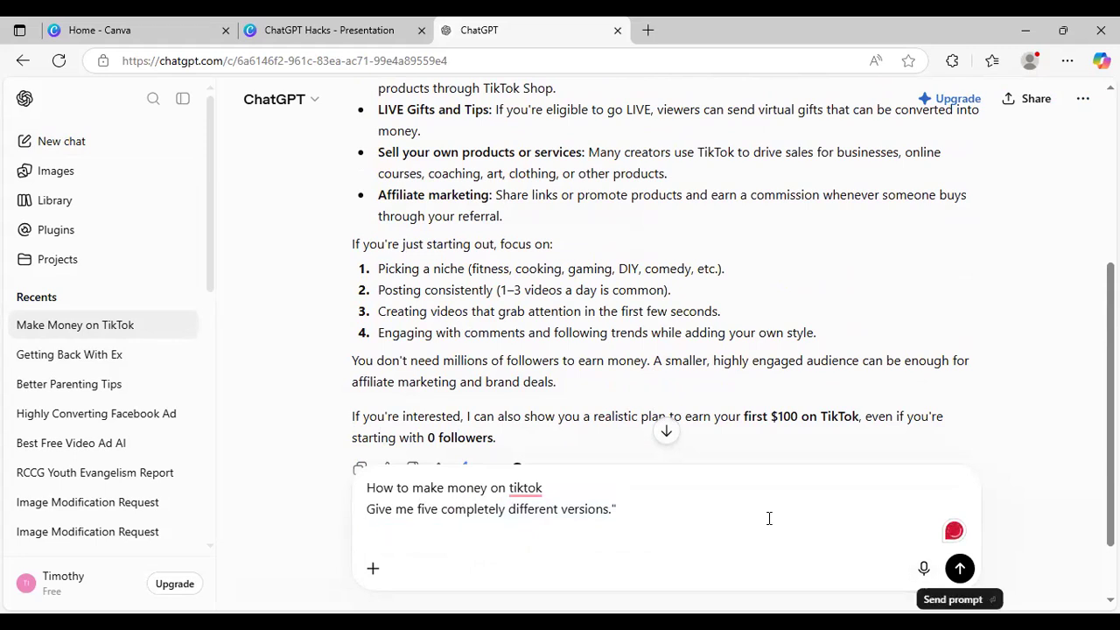
pyautogui.press('Return')
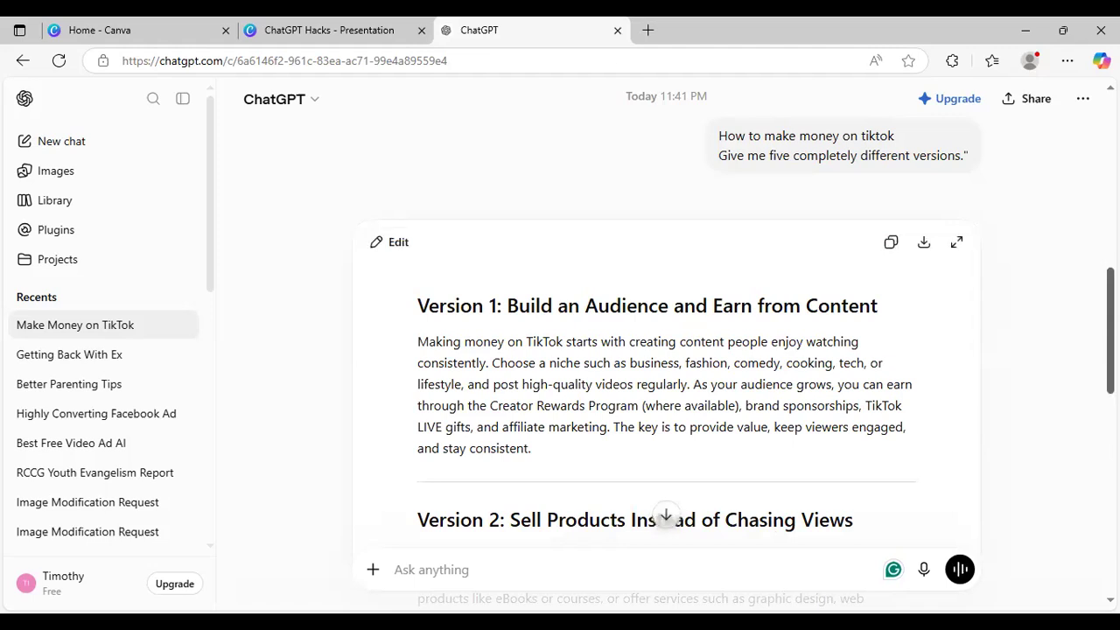
# Read through the five TikTok versions and send the follow-up "Expantiate more on each version".
pyautogui.scroll(-3, 953, 102)
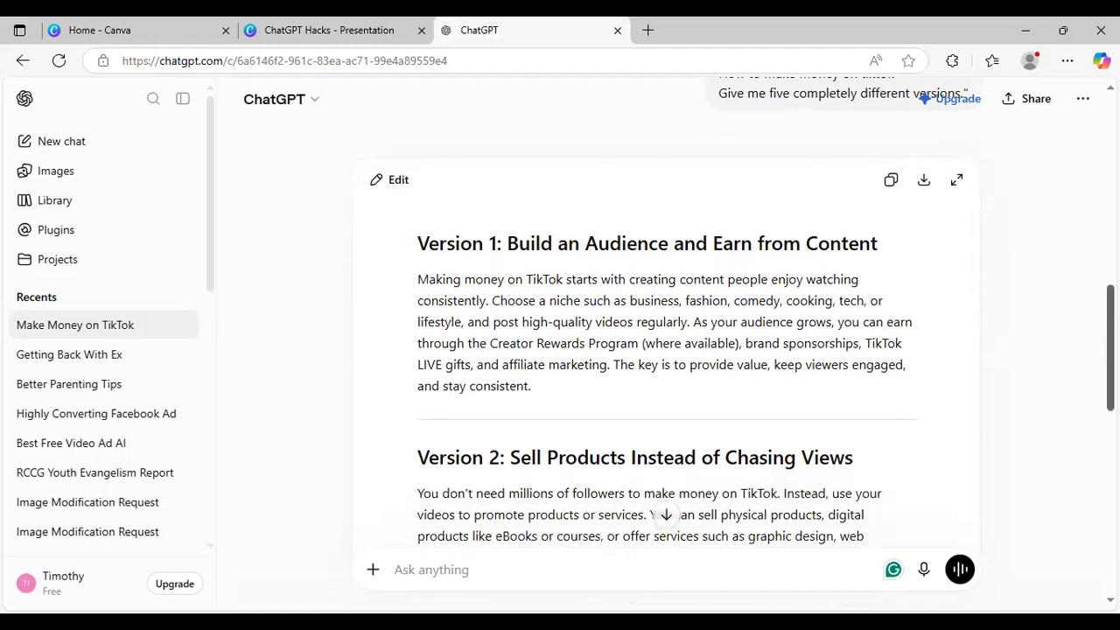
pyautogui.scroll(-3, 953, 101)
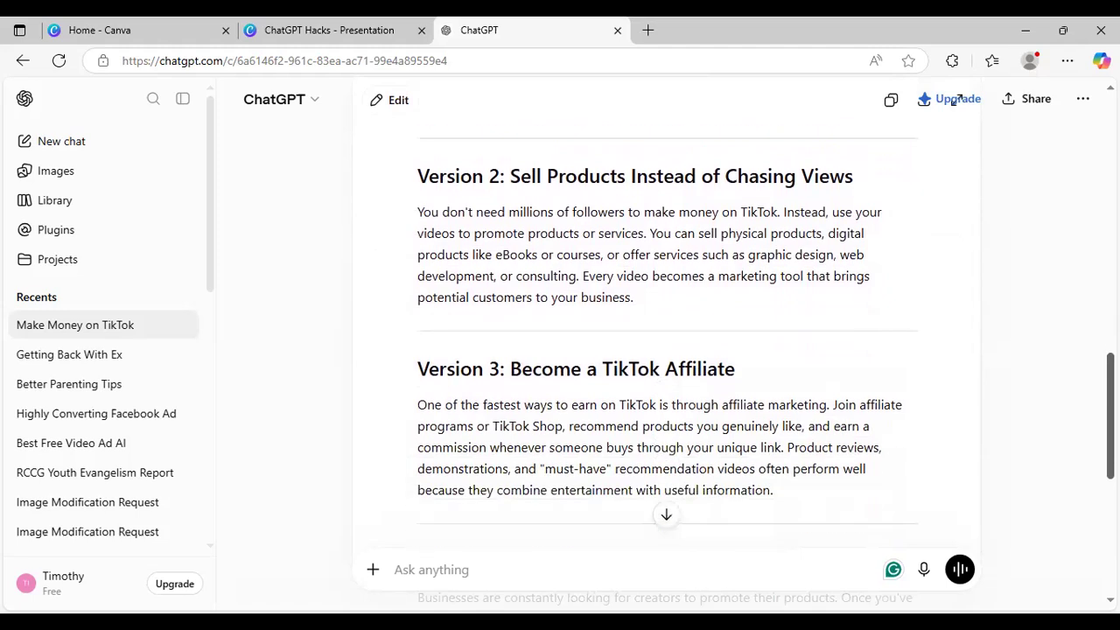
pyautogui.scroll(-2, 953, 102)
pyautogui.scroll(-2, 953, 102)
pyautogui.scroll(-2, 953, 102)
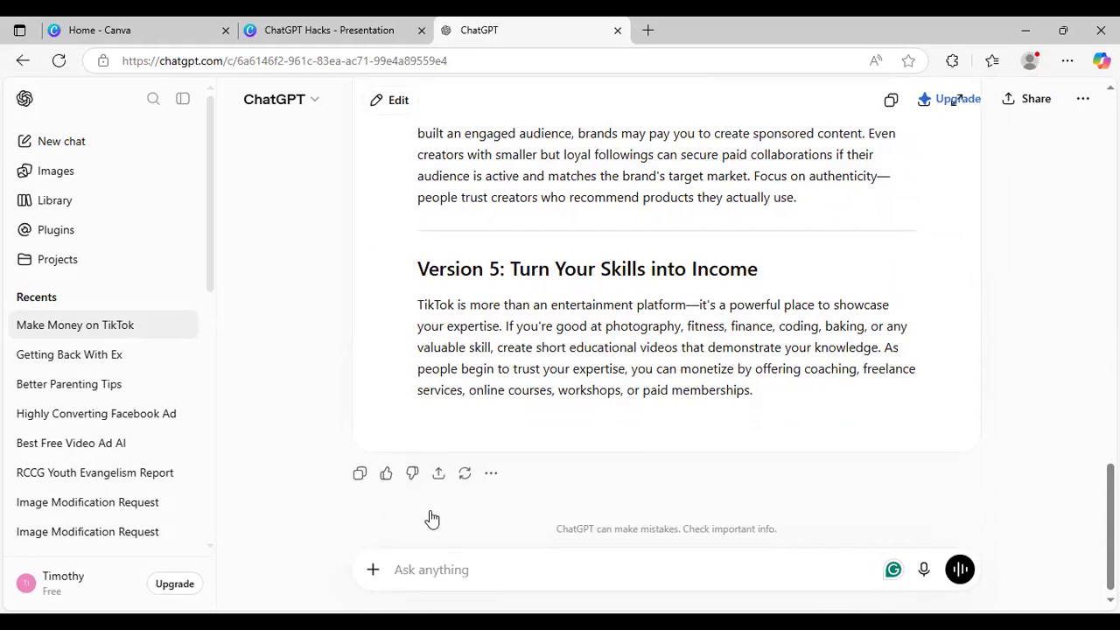
pyautogui.write('Expant')
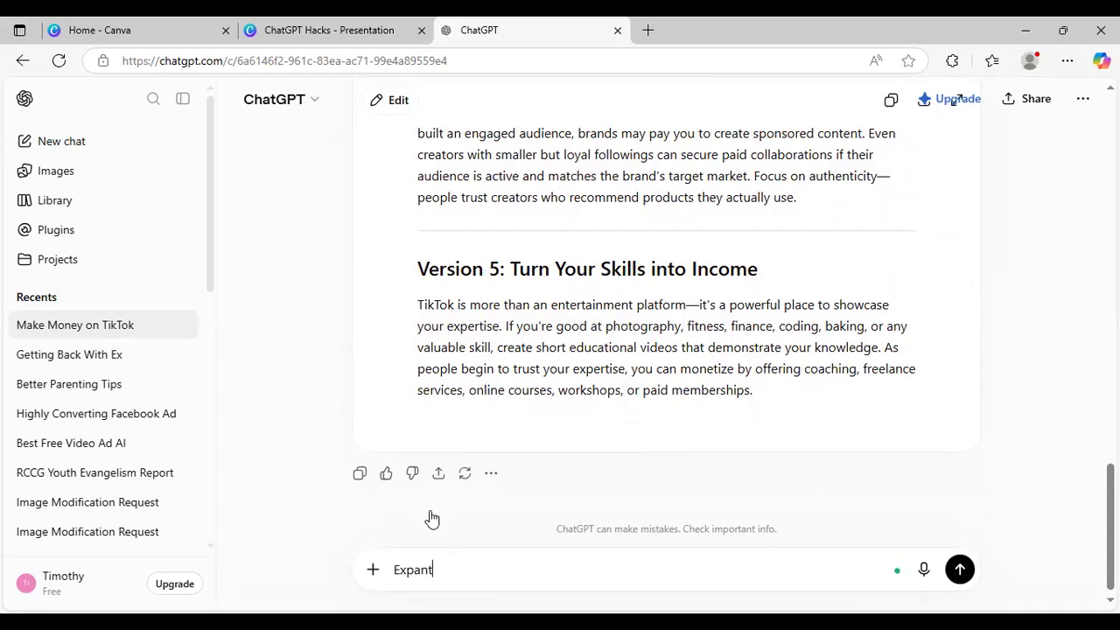
pyautogui.write('iate more on each ')
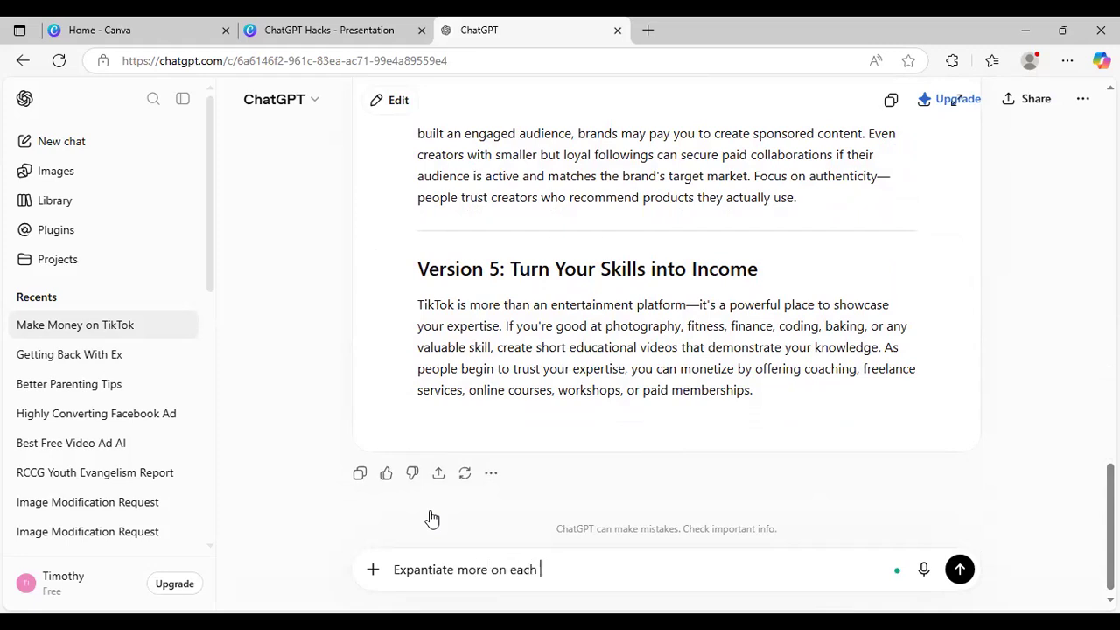
pyautogui.write('version')
pyautogui.press('Return')
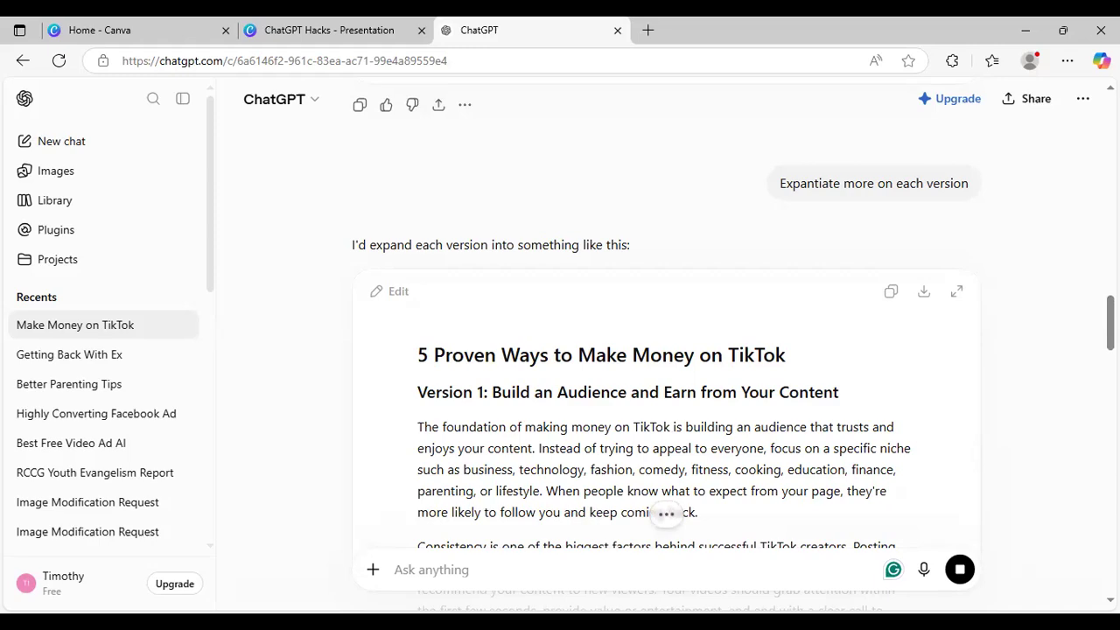
# Examine the expanded answer through its later versions, then return to where it begins below the follow-up message.
pyautogui.scroll(-8, 664, 350)
pyautogui.scroll(-6, 665, 349)
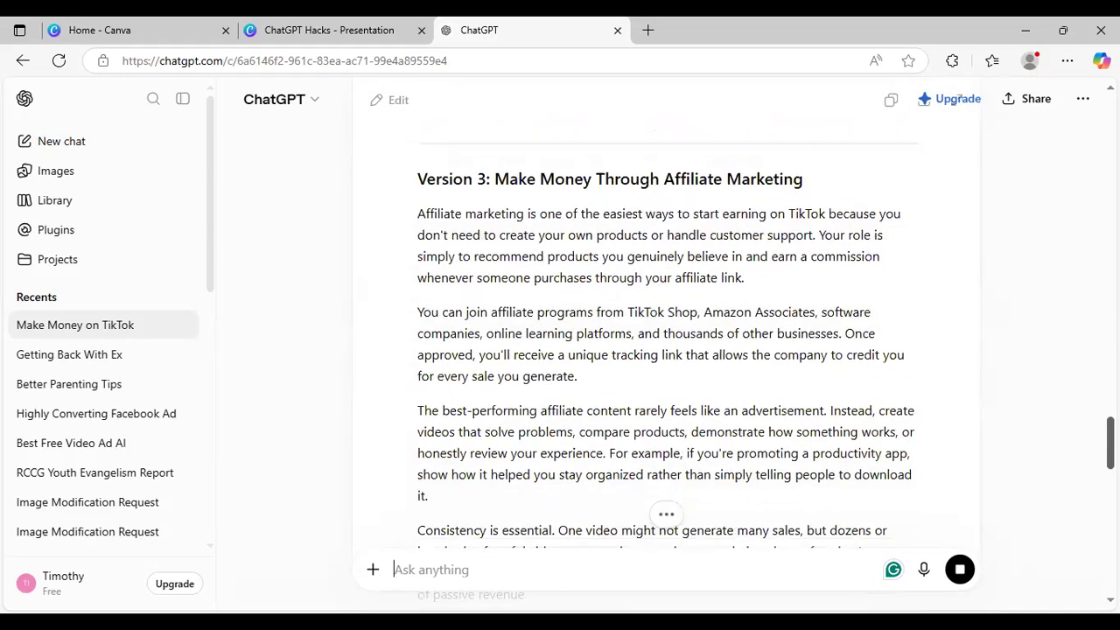
pyautogui.scroll(-6, 956, 99)
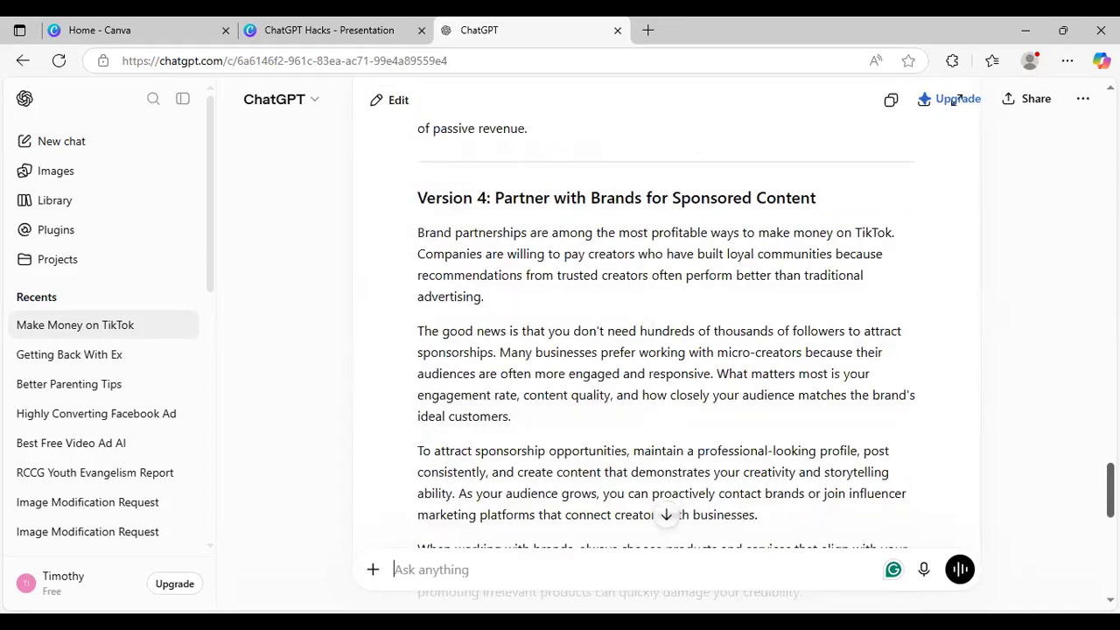
pyautogui.scroll(-5, 956, 99)
pyautogui.scroll(-4, 956, 99)
pyautogui.scroll(10, 956, 99)
pyautogui.scroll(20, 956, 99)
pyautogui.scroll(-2, 953, 99)
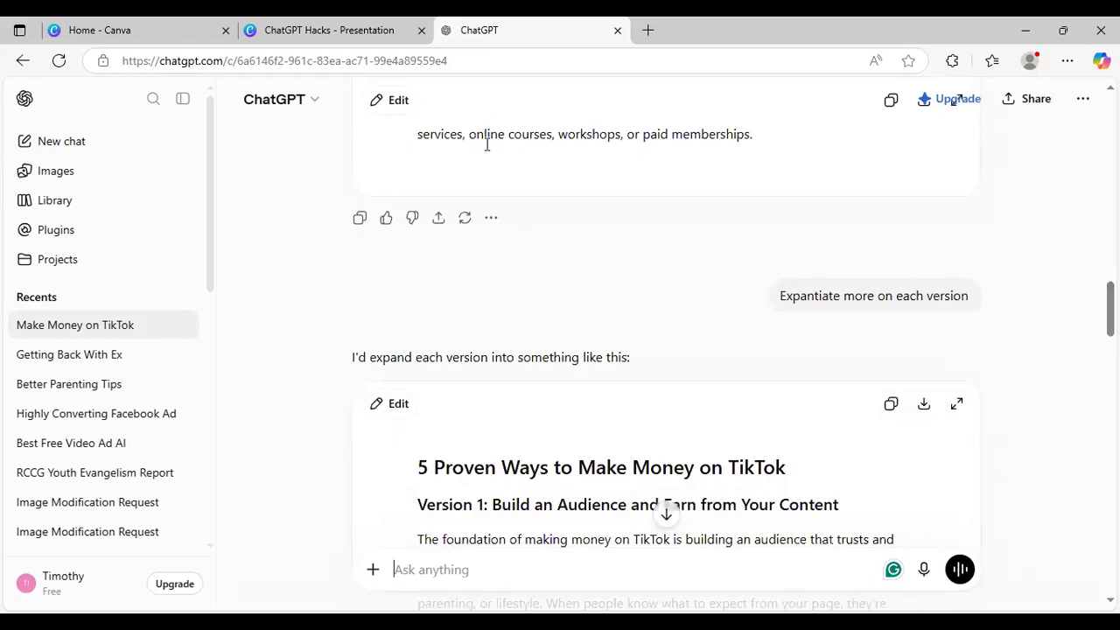
# Switch to the Canva presentation and show the "Hack #5: Chain Prompts" slide in full screen.
pyautogui.click(338, 32)
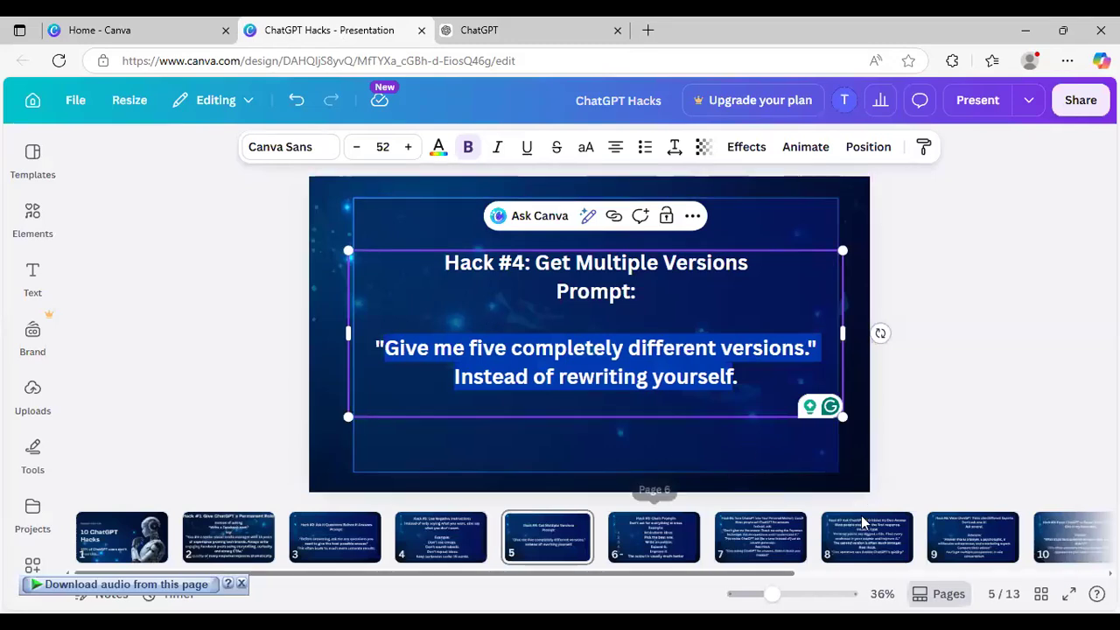
pyautogui.press('pagedown')
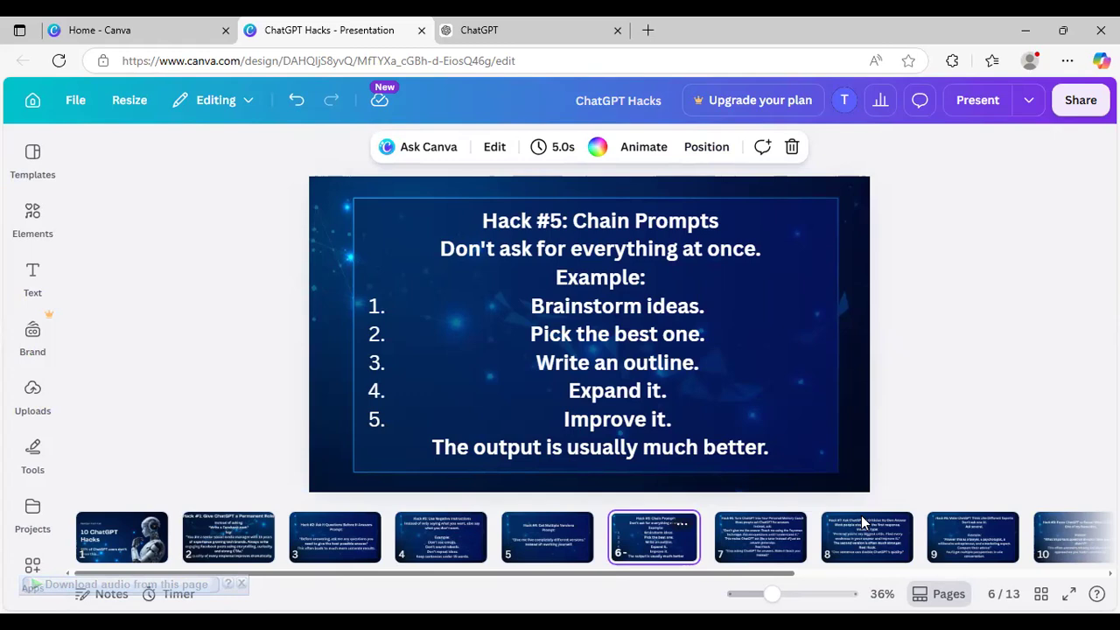
pyautogui.click(1069, 595)
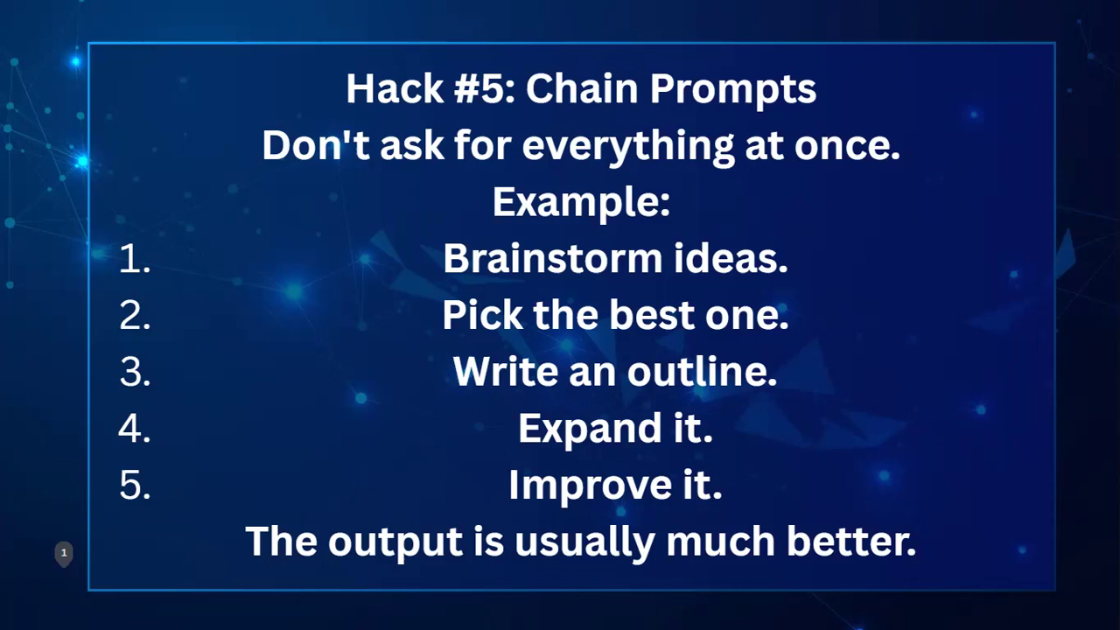
# Switch back to ChatGPT and send "Brainstorm on how to start content creation" in a new chat.
pyautogui.click(543, 30)
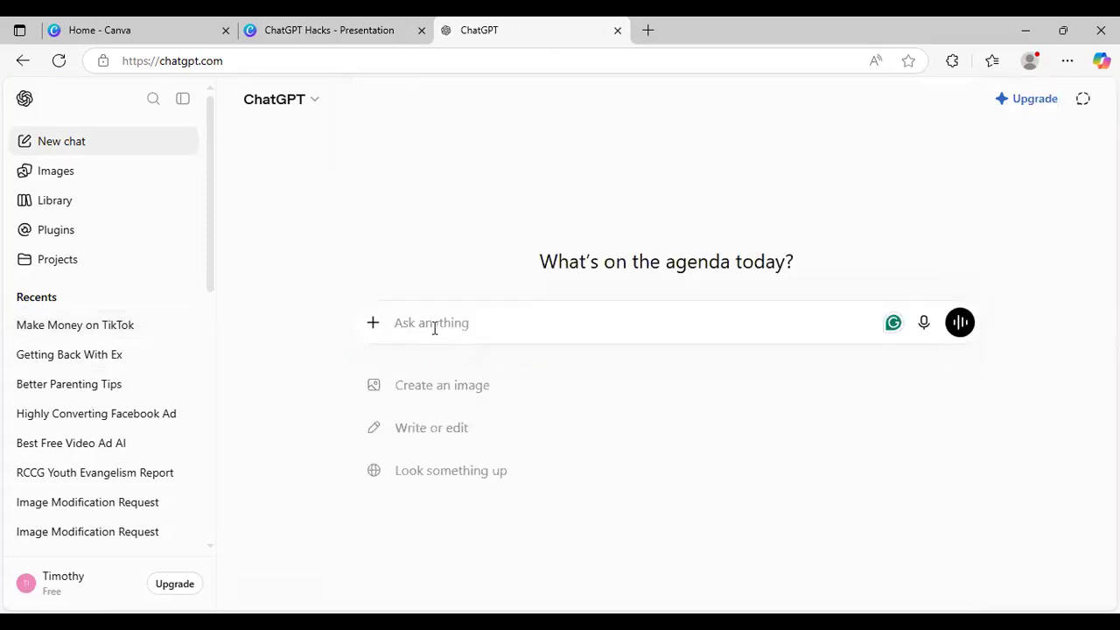
pyautogui.write('Br')
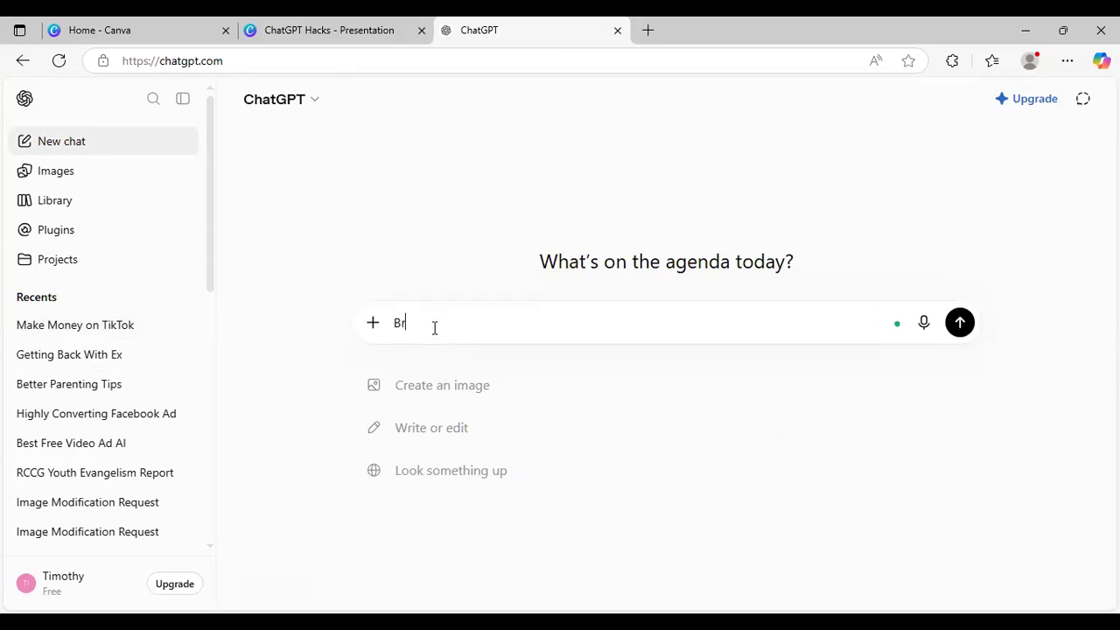
pyautogui.write('ainstorm on how to start conte')
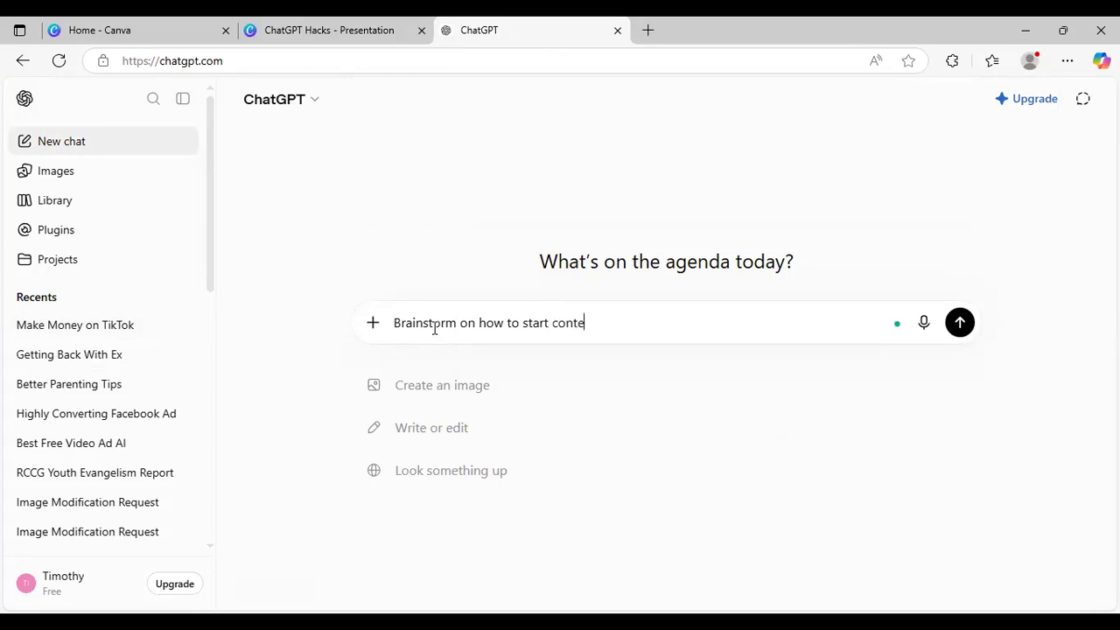
pyautogui.write('nt creation')
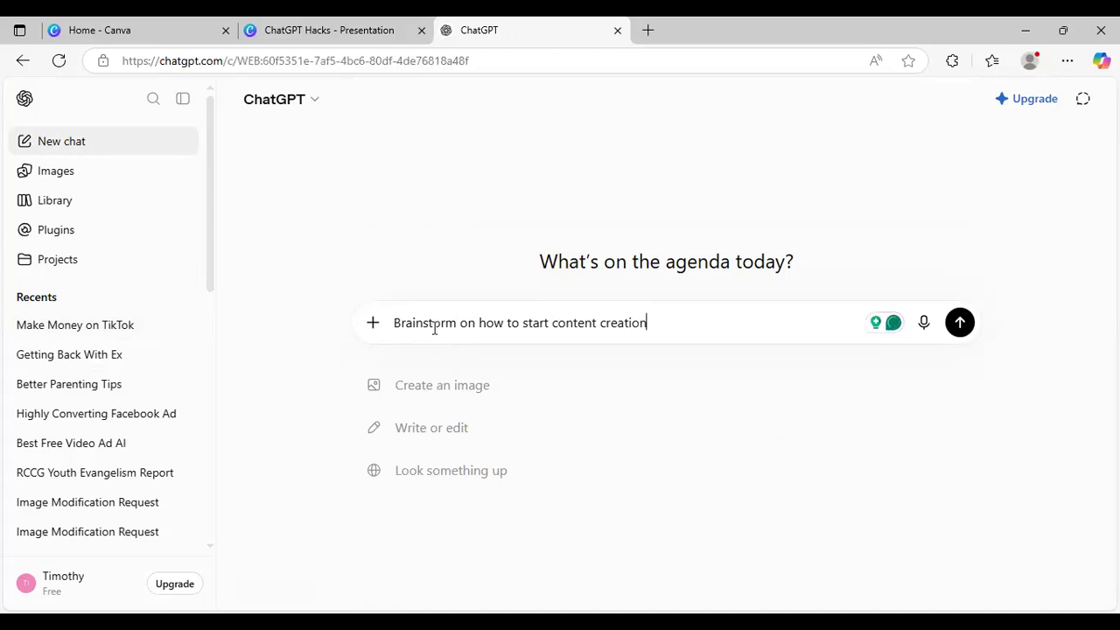
pyautogui.press('Return')
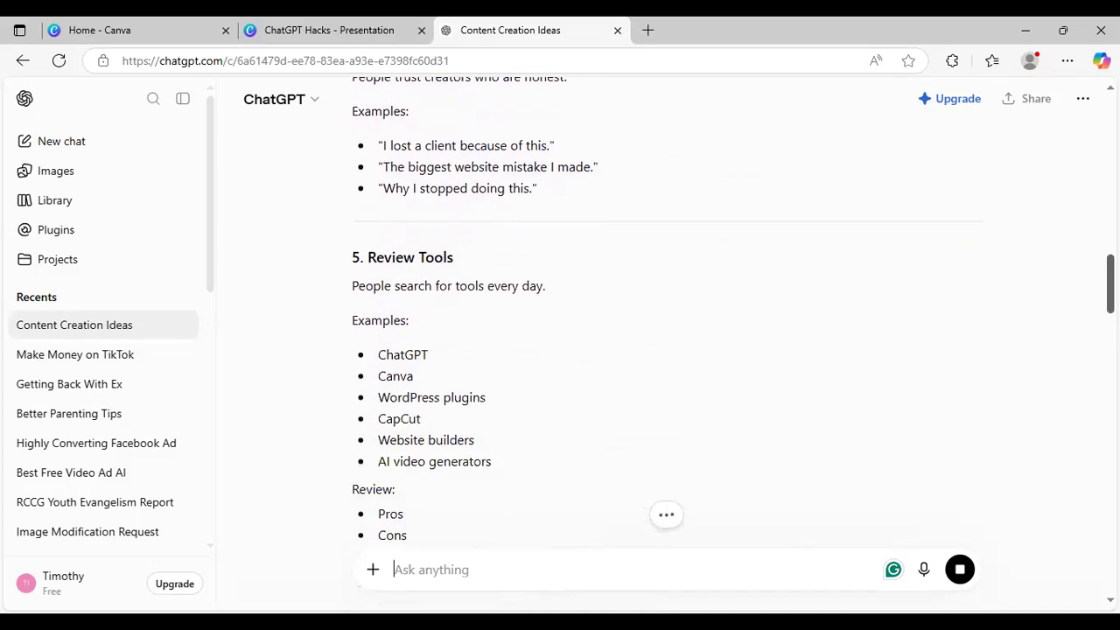
# Look over the content creation ideas and draft the follow-up "Choose the best idea for ni9gerian market".
pyautogui.scroll(-5, 664, 333)
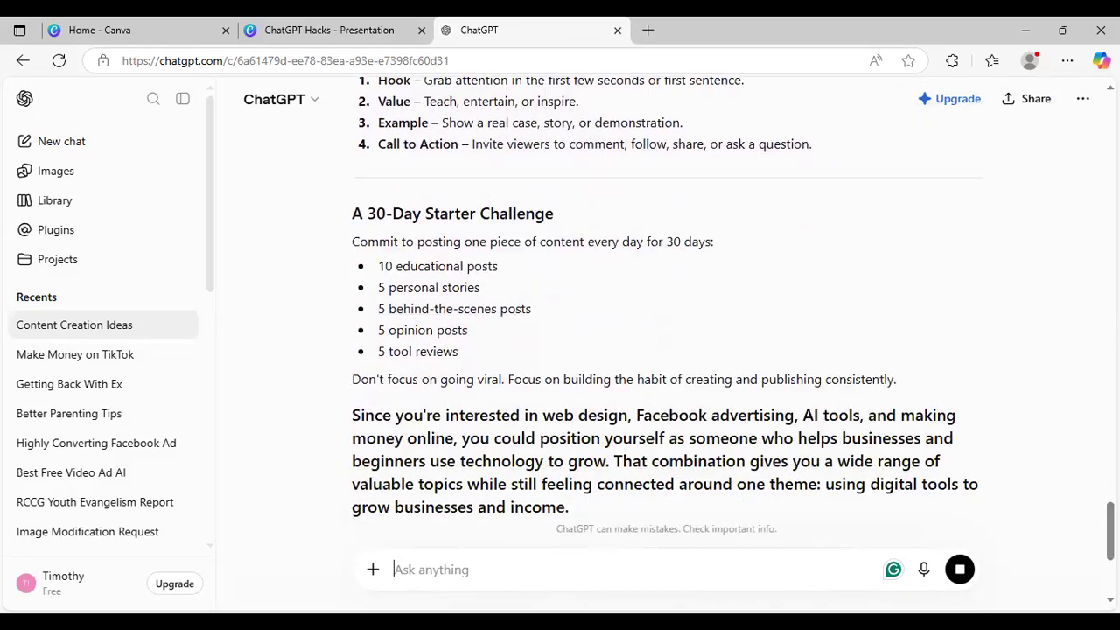
pyautogui.write('Choose ')
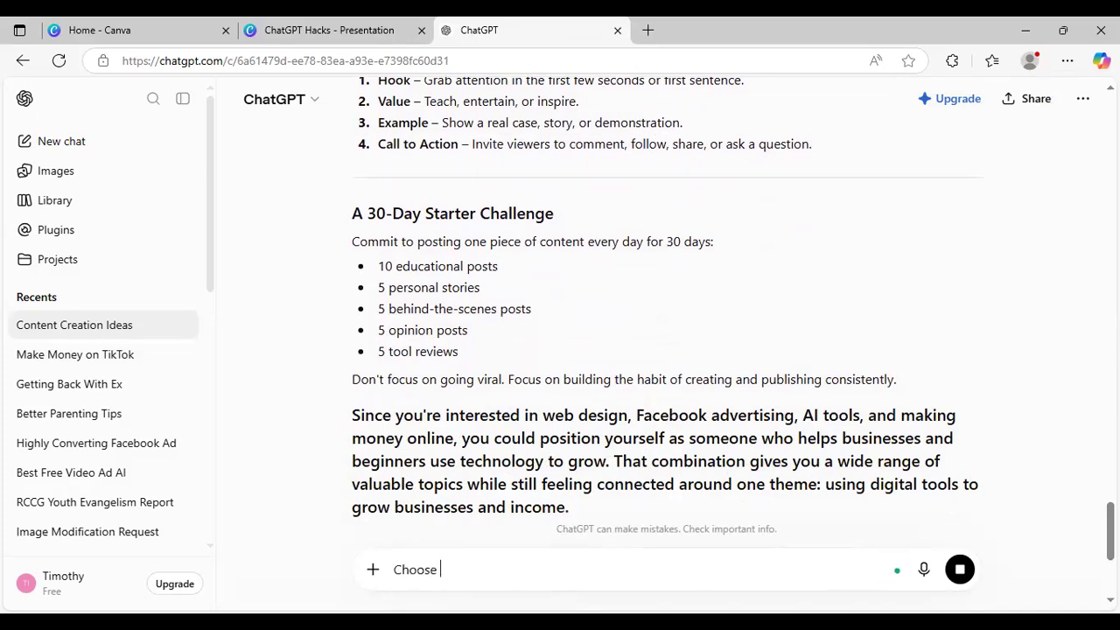
pyautogui.write('the best idea for ni9gerian market')
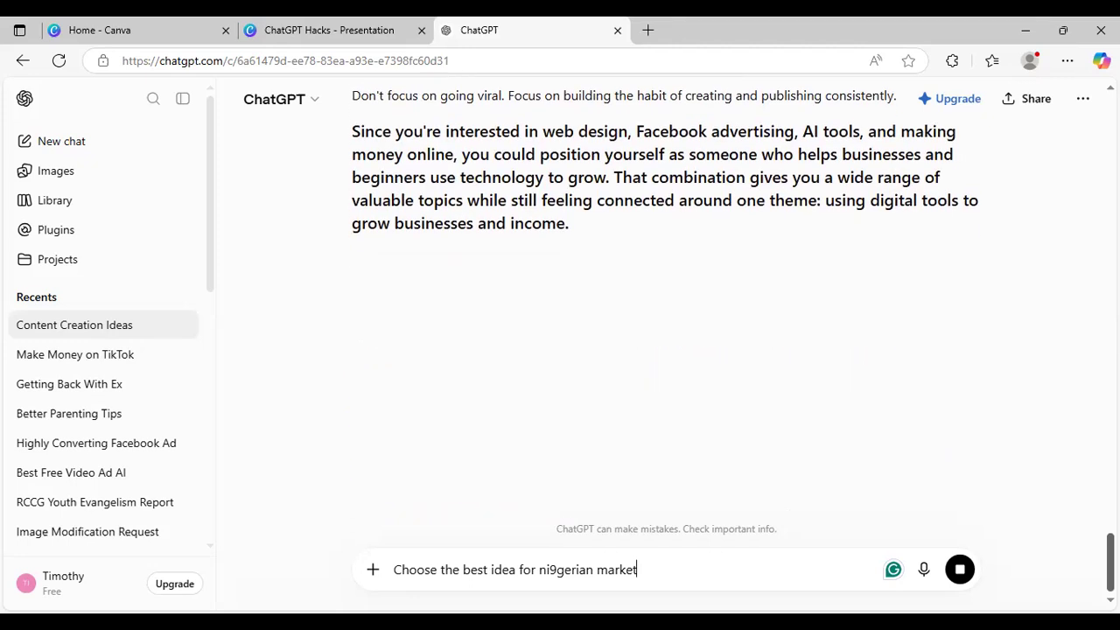
pyautogui.press('pageup')
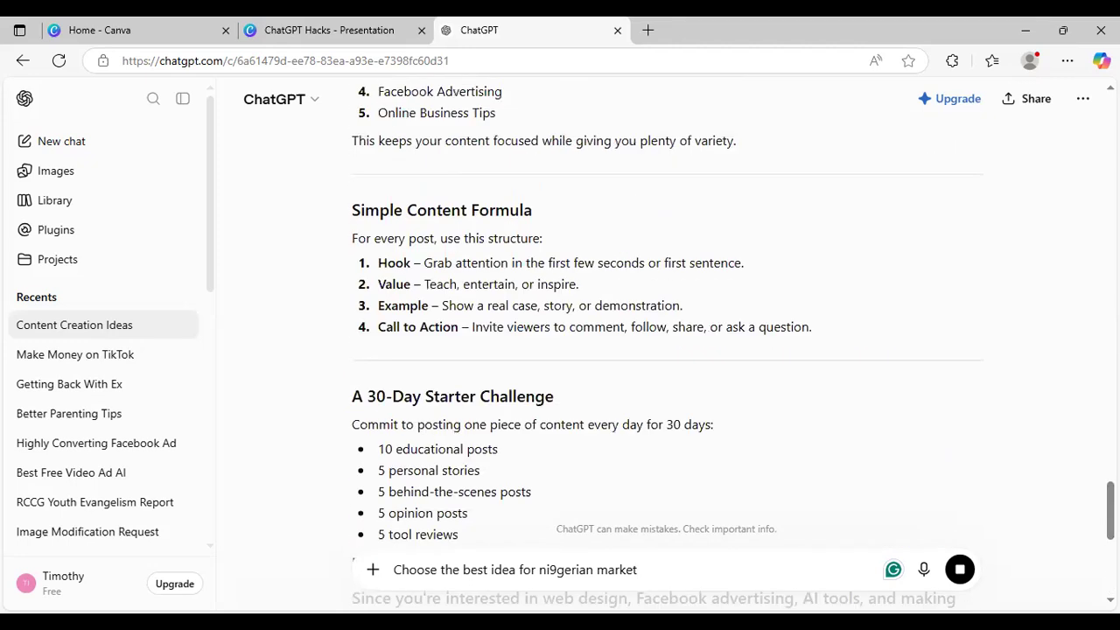
pyautogui.press('pagedown')
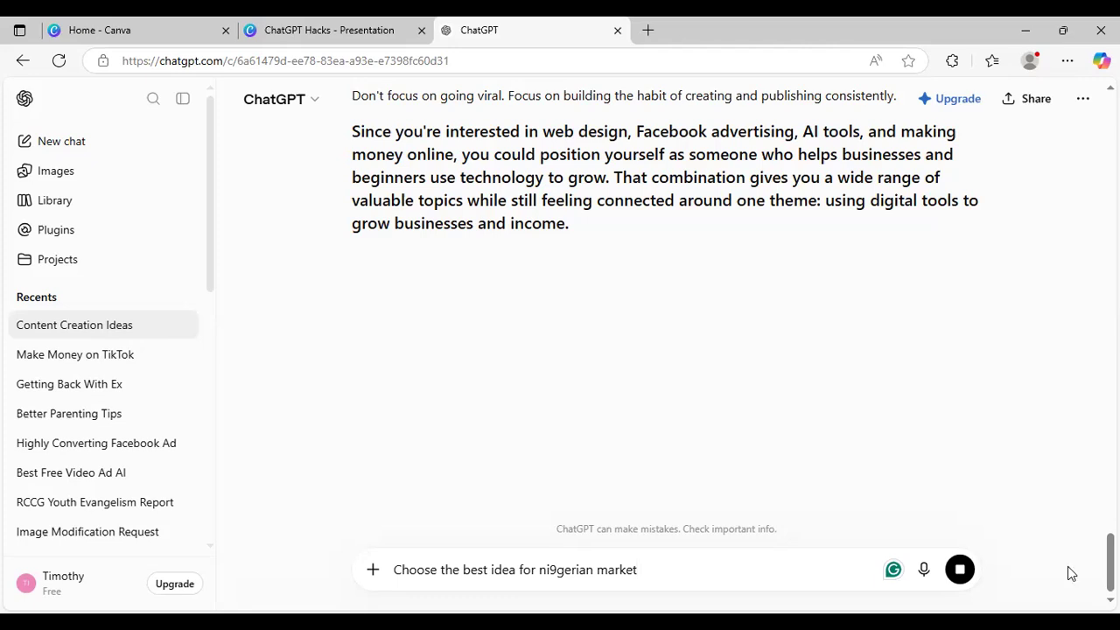
# Remove the stray 9 from "ni9gerian" in the draft and bring up the spelling suggestion for the word.
pyautogui.press('Left')
pyautogui.press('Left')
pyautogui.press('Left')
pyautogui.press('Left')
pyautogui.press('Left')
pyautogui.press('Left')
pyautogui.press('Left')
pyautogui.press('Left')
pyautogui.press('Left')
pyautogui.press('Left')
pyautogui.press('Left')
pyautogui.press('Left')
pyautogui.press('Left')
pyautogui.press('BackSpace')
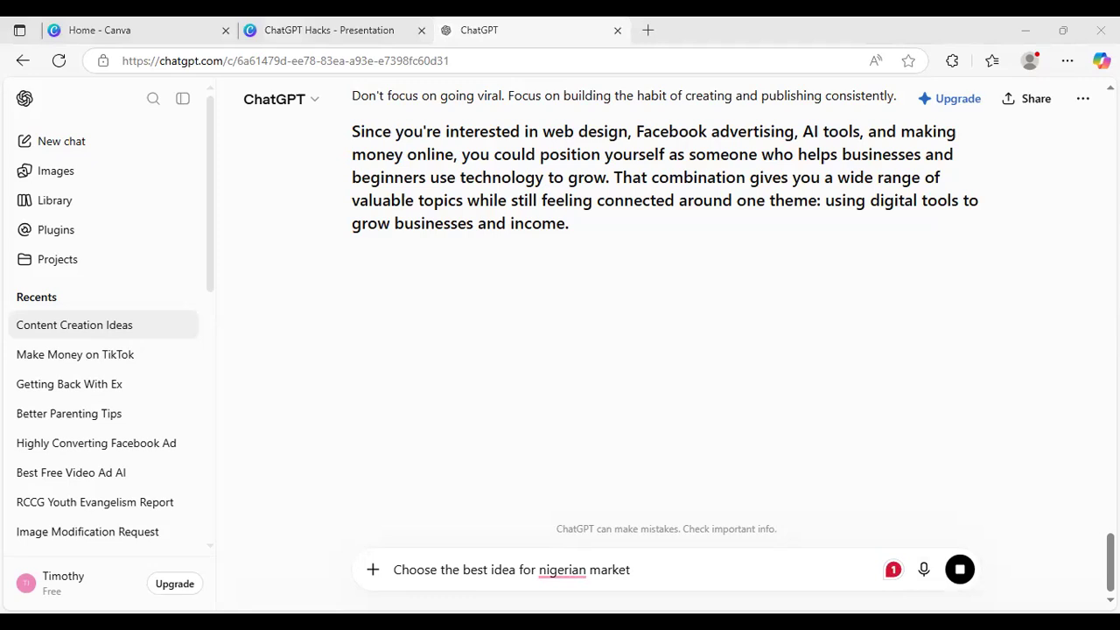
pyautogui.moveTo(552, 569)
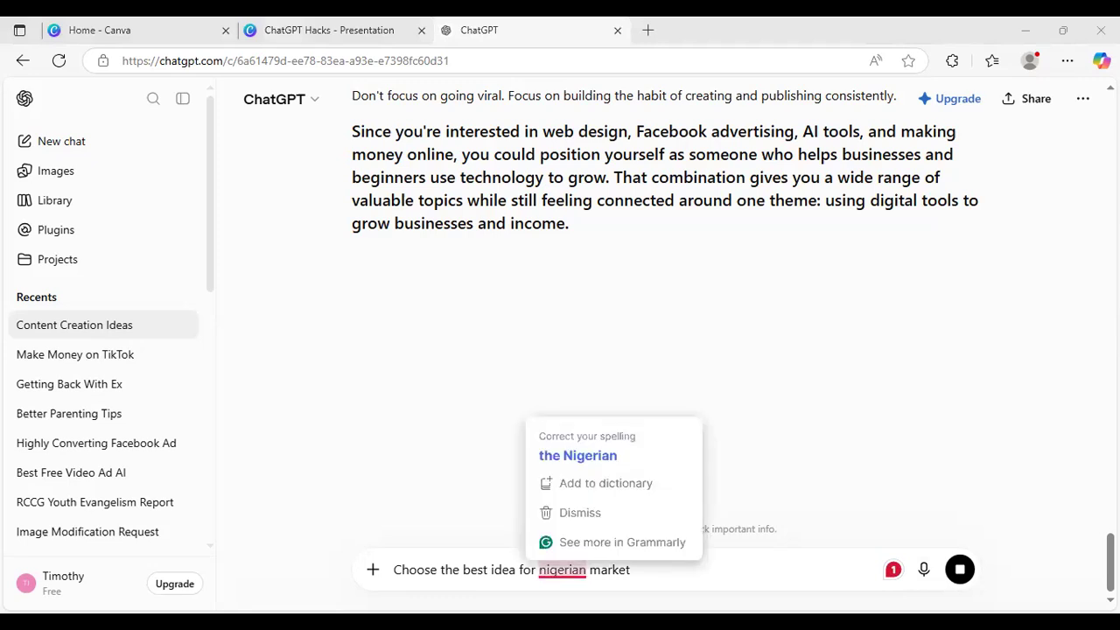